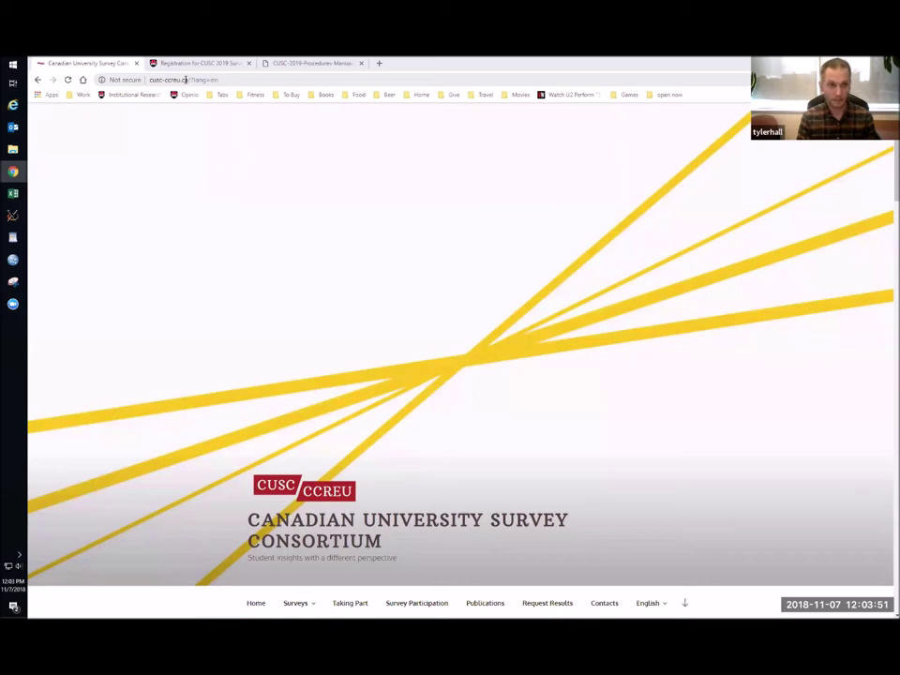
Step: Open the Taking Part page of the CUSC website and review its membership, pricing and 2019 registration information
scroll(465, 377, down, 3)
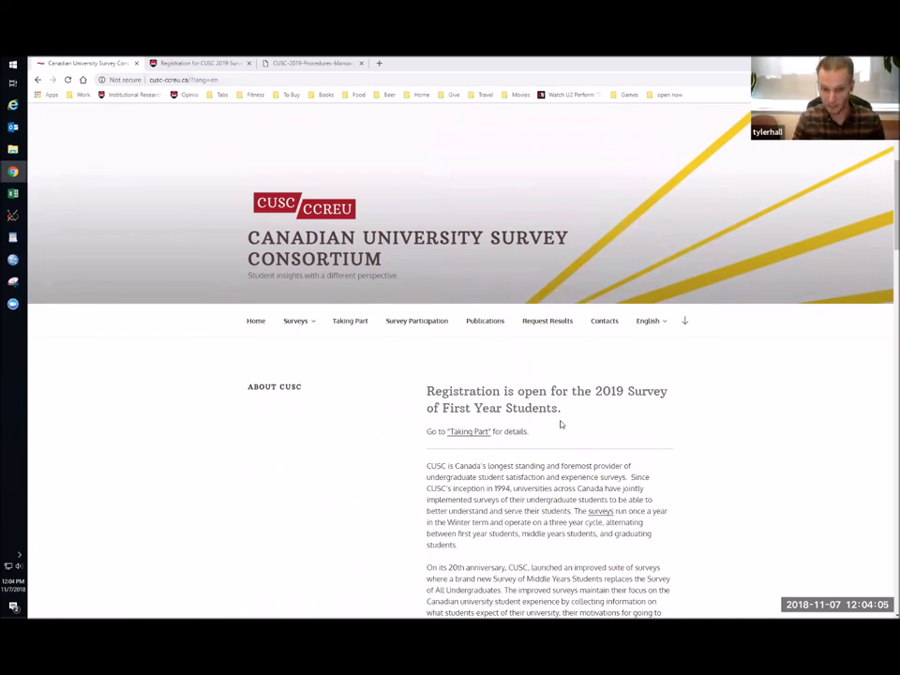
click(474, 436)
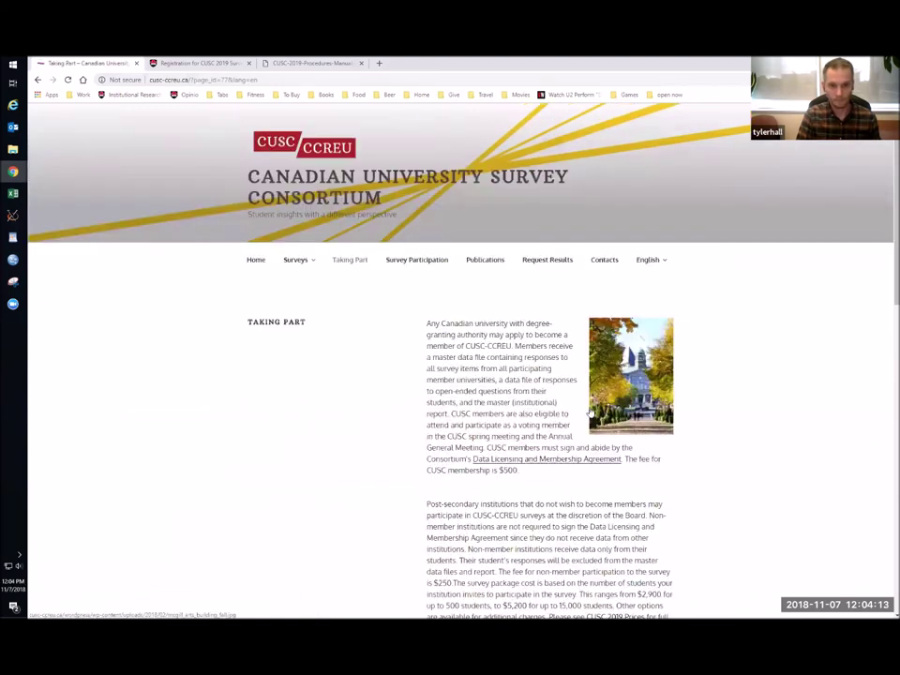
scroll(592, 412, down, 1)
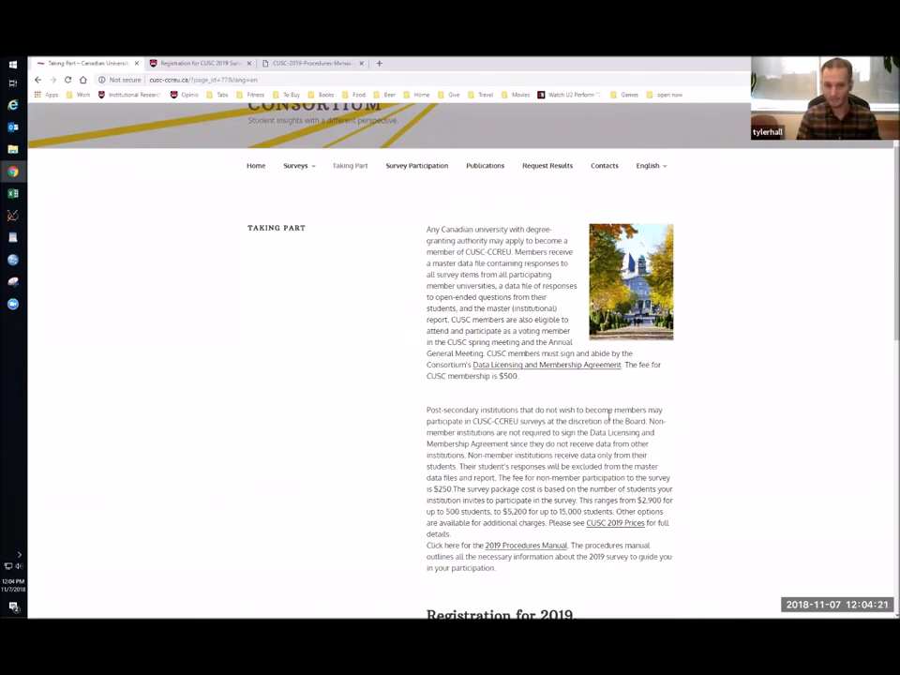
scroll(728, 455, down, 3)
scroll(729, 455, down, 2)
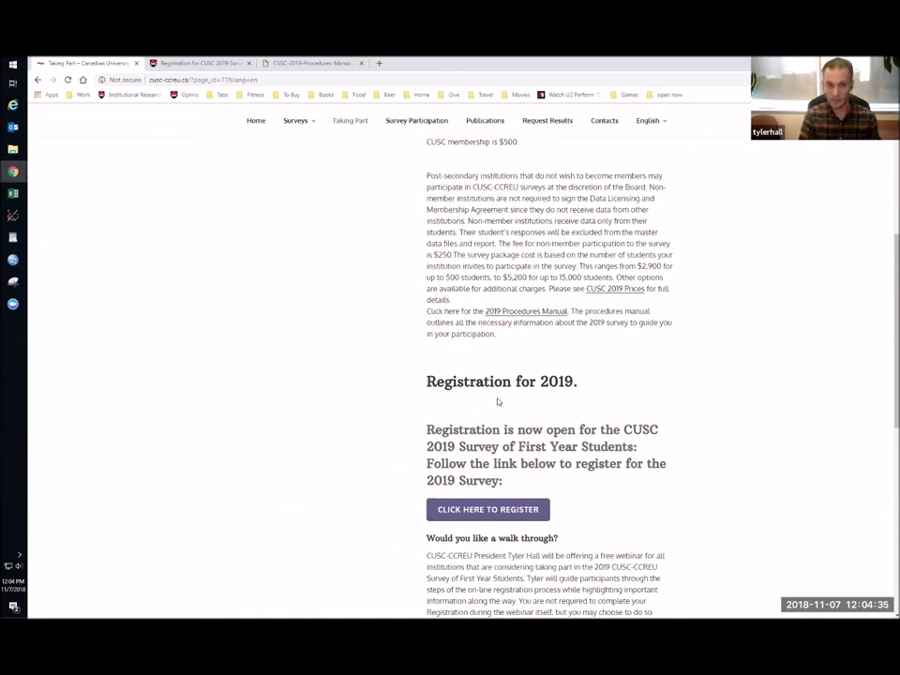
scroll(497, 401, up, 3)
mouse_move(663, 169)
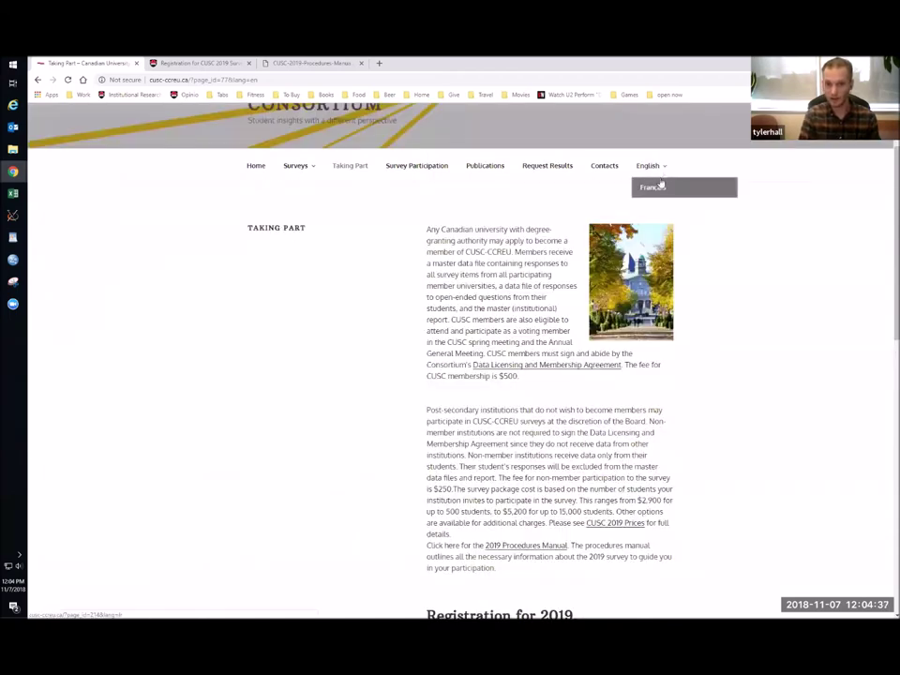
scroll(642, 325, down, 2)
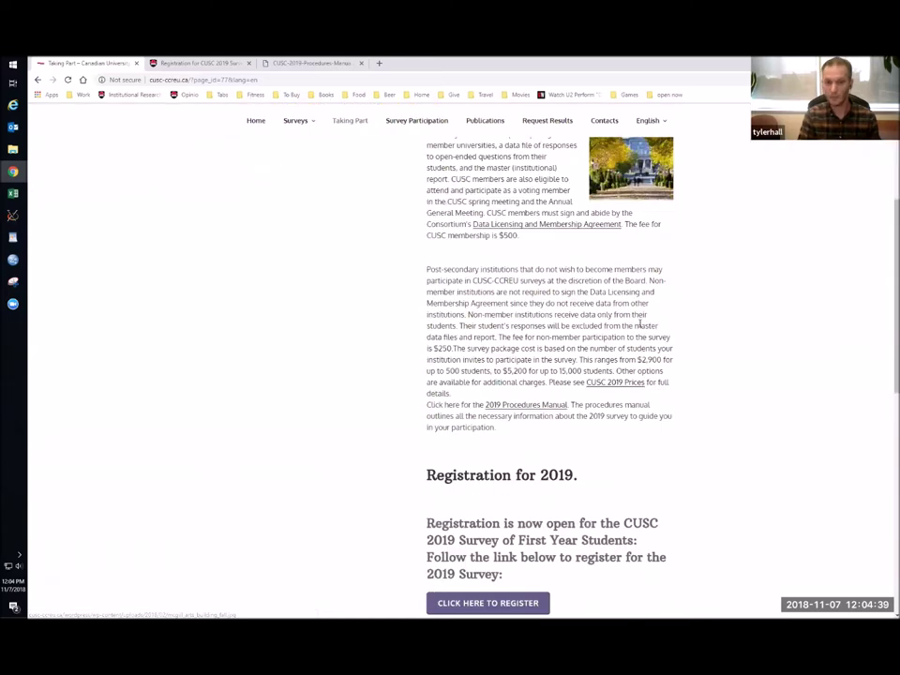
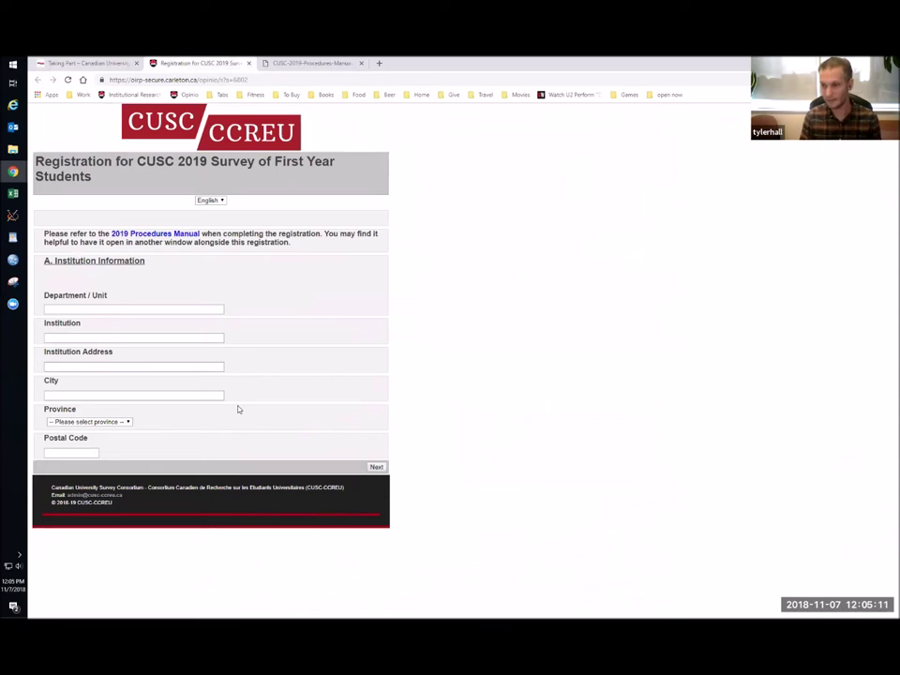
Step: View the language options offered on the CUSC 2019 survey registration form
click(211, 200)
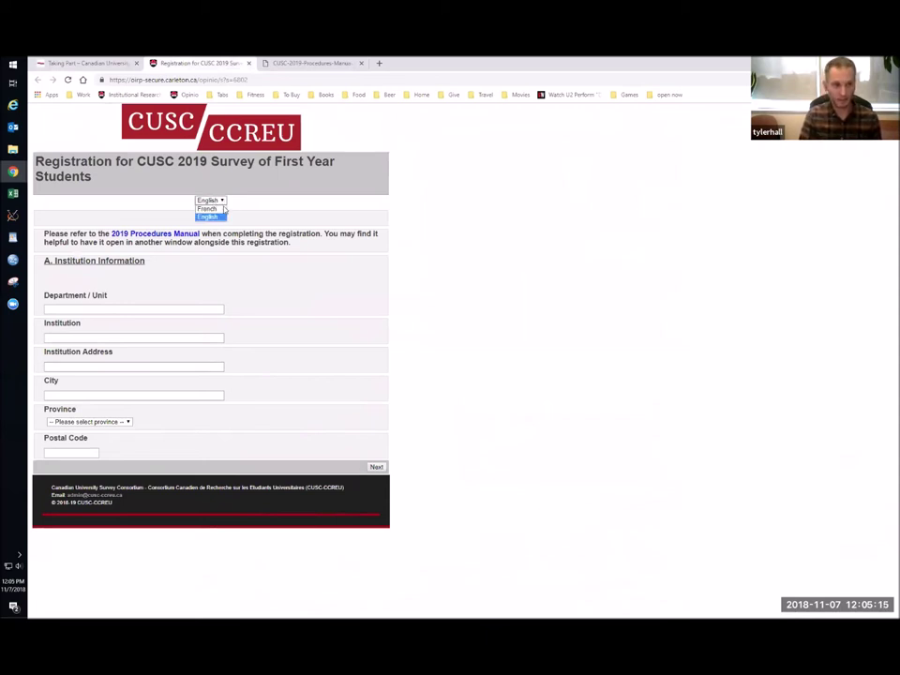
click(273, 206)
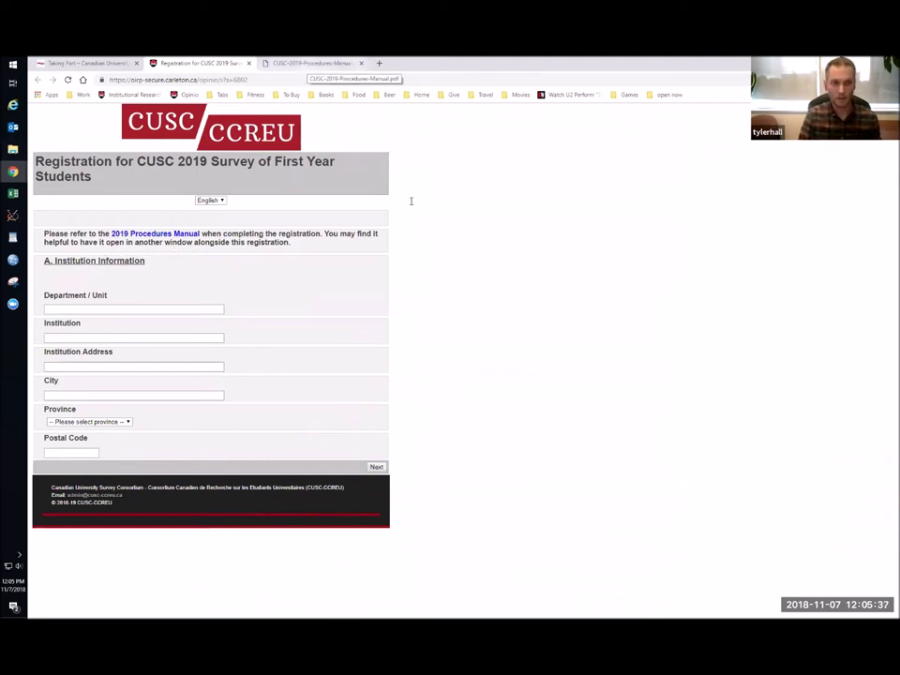
Step: Read section 5.2 Standard sample in the CUSC 2019 Procedures Manual and return to the registration form
key(ctrl+Tab)
scroll(457, 288, up, 3)
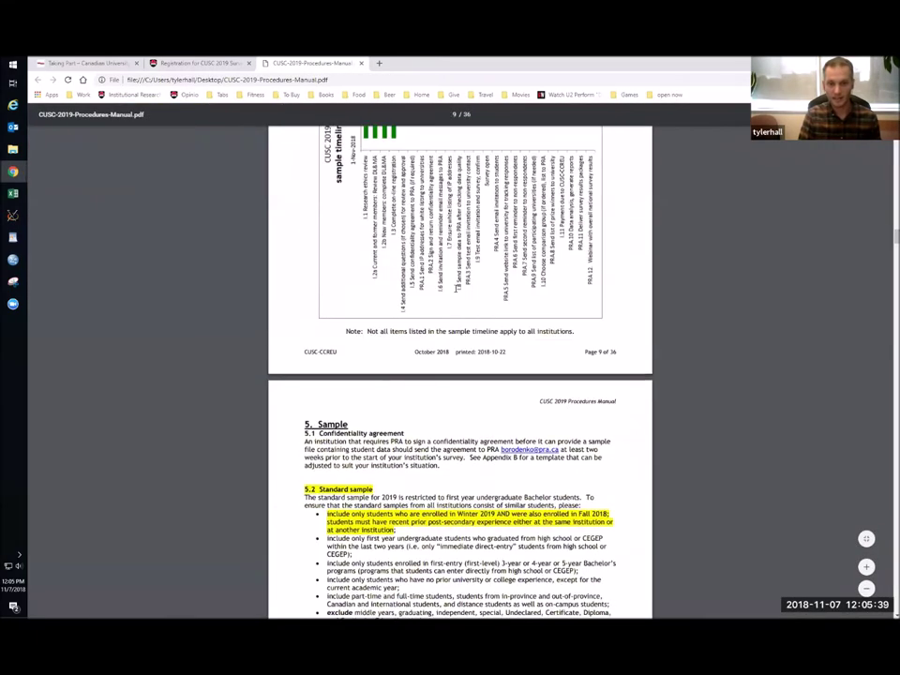
scroll(457, 288, down, 3)
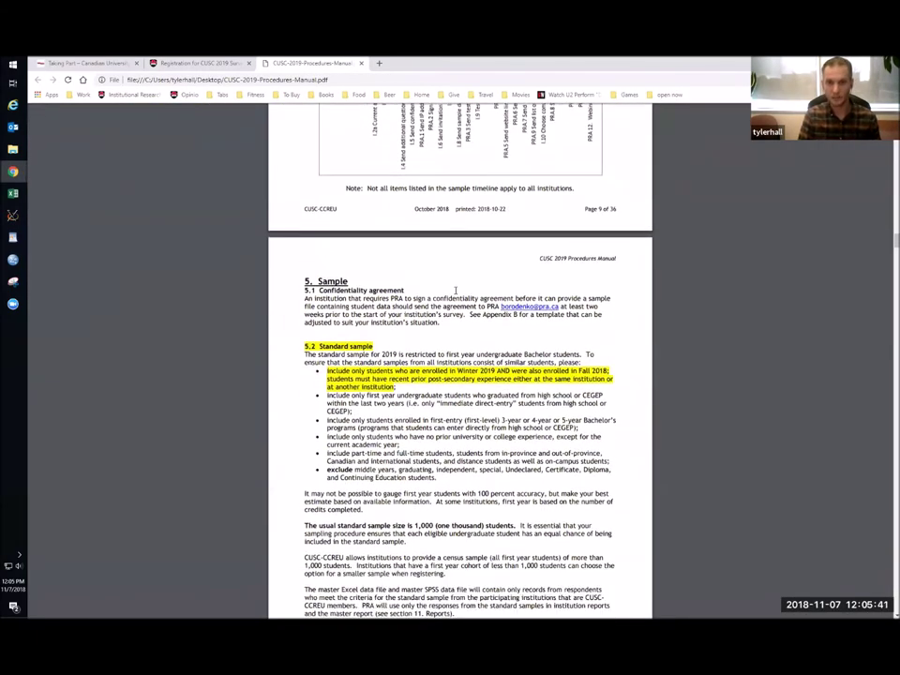
scroll(455, 290, down, 1)
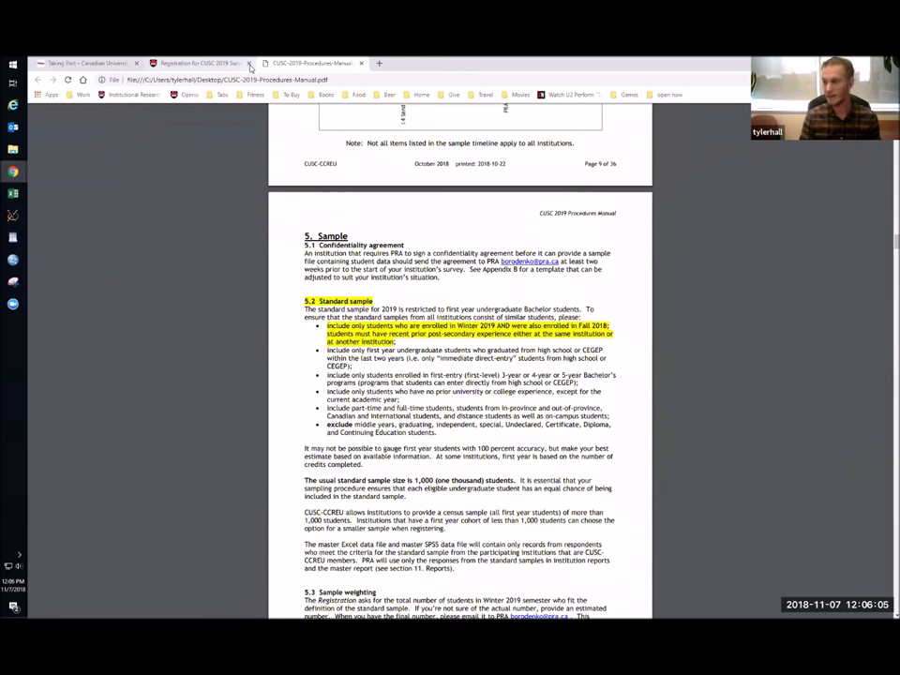
click(202, 63)
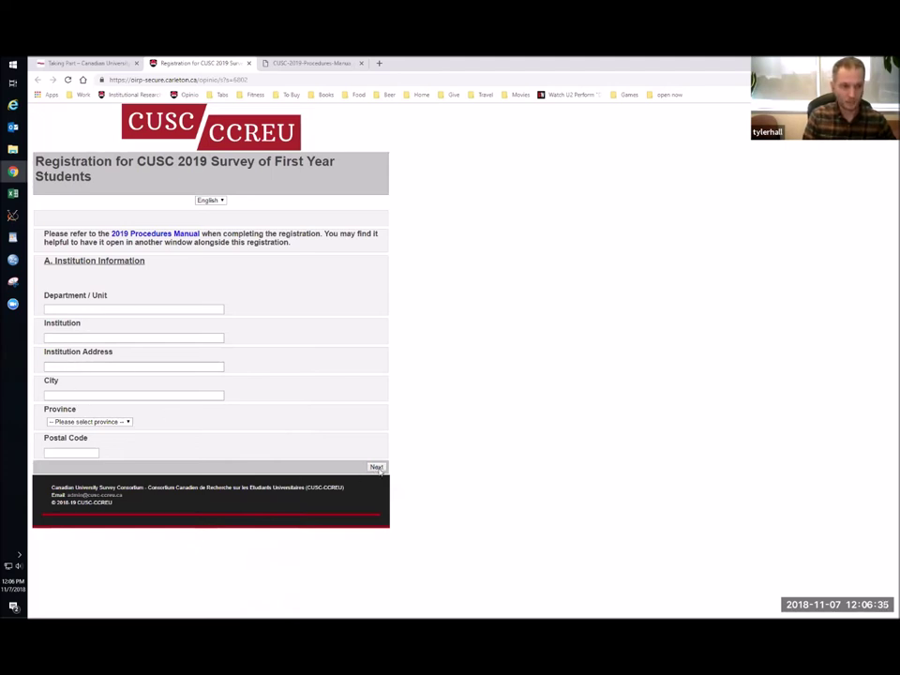
Step: Pass the institution information and contacts pages without entries, and register for Participation in 2019 Survey of First Year Students
click(377, 467)
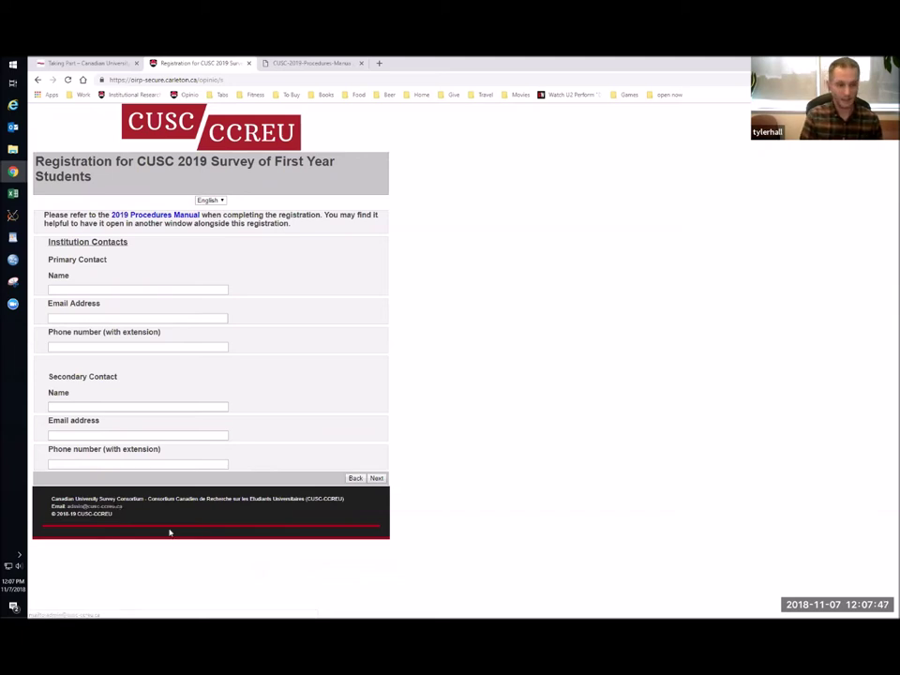
click(376, 479)
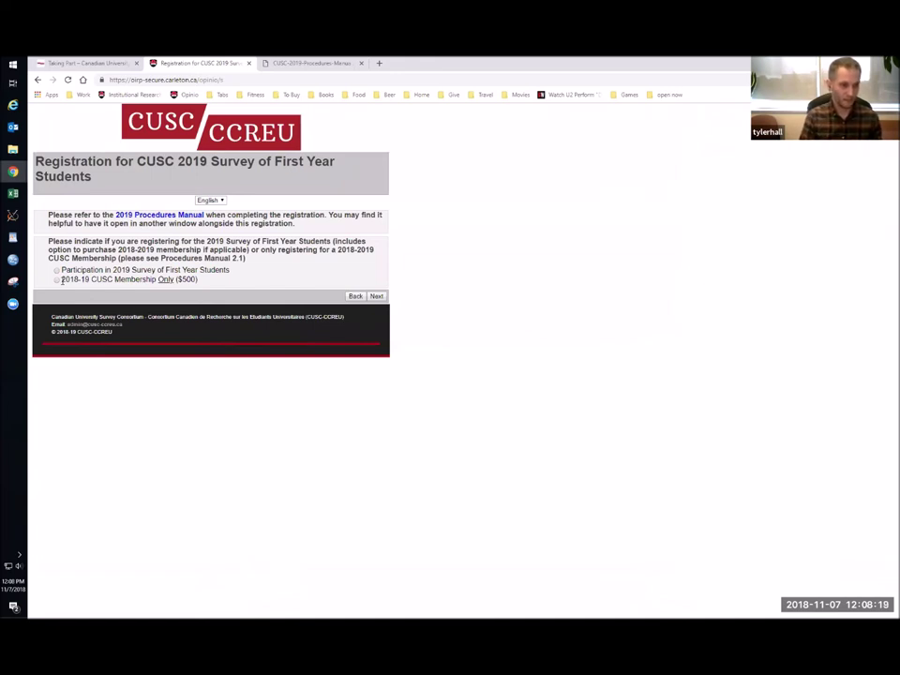
click(57, 270)
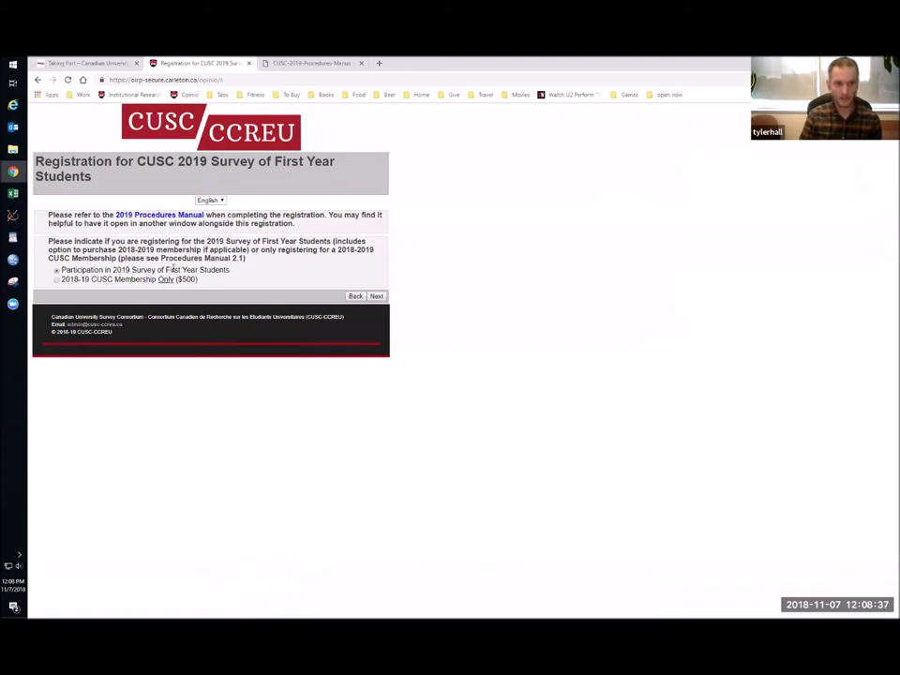
click(376, 297)
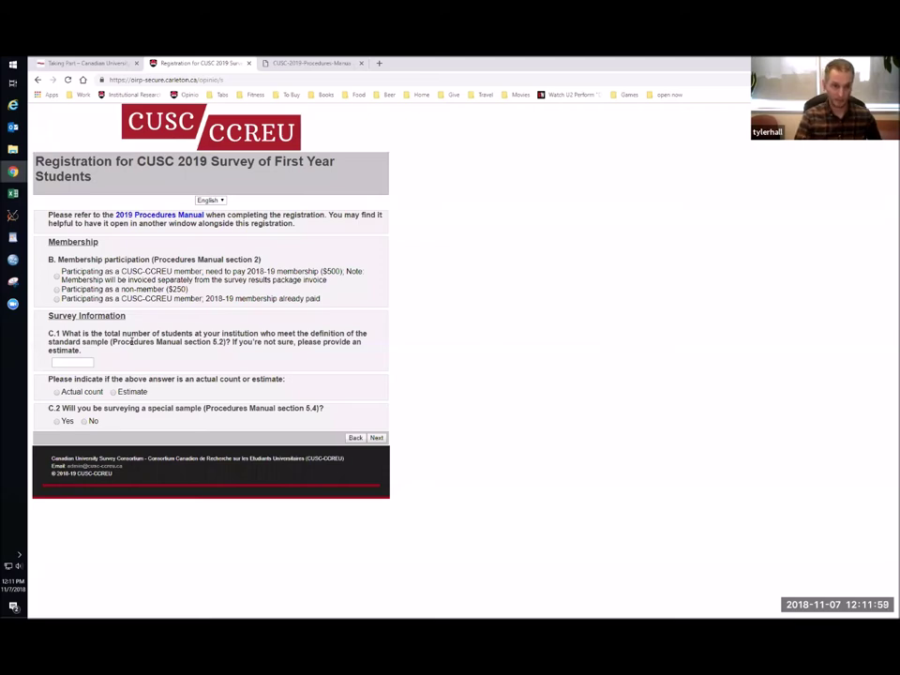
Step: Check question C.1 of the registration form against the manual's standard sample criteria in section 5.2
key(ctrl+Tab)
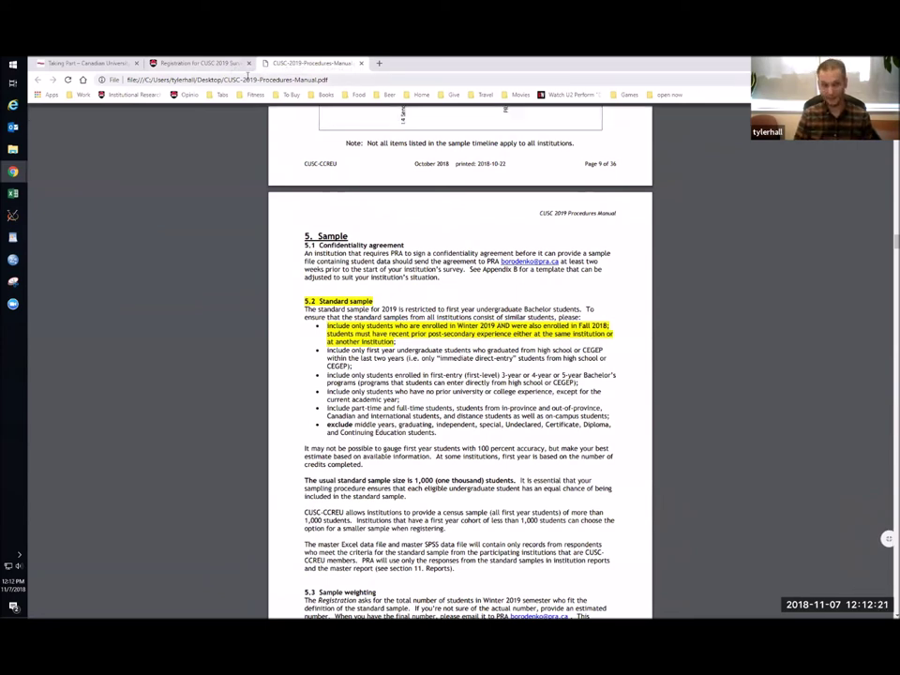
click(175, 61)
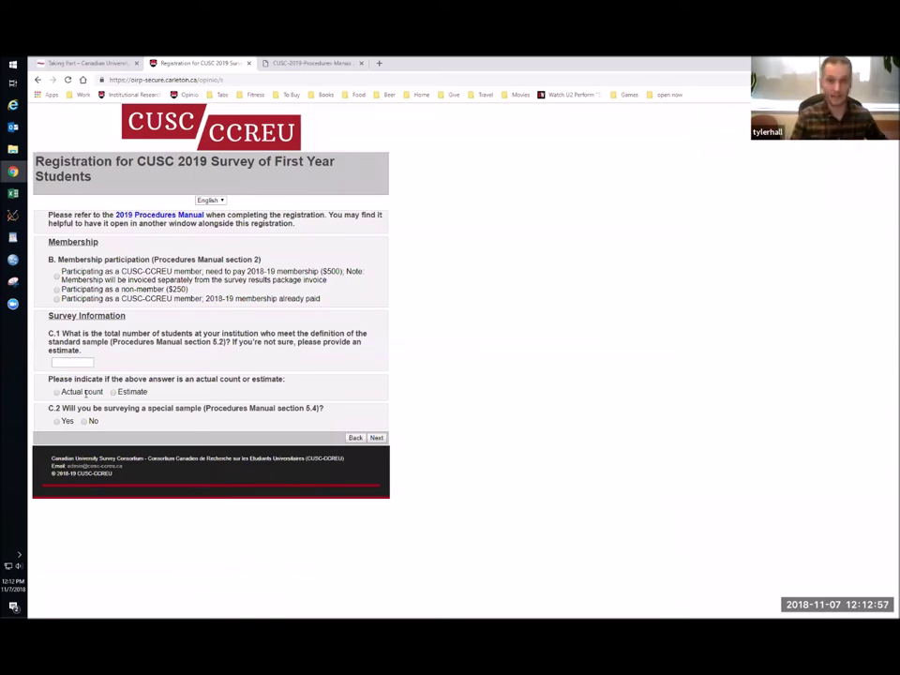
click(328, 62)
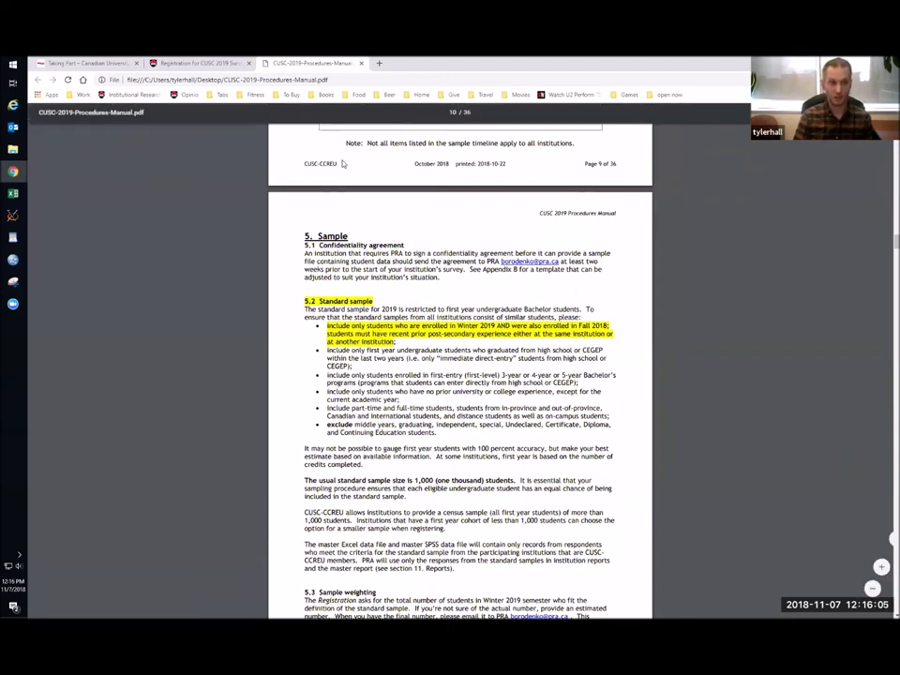
click(225, 62)
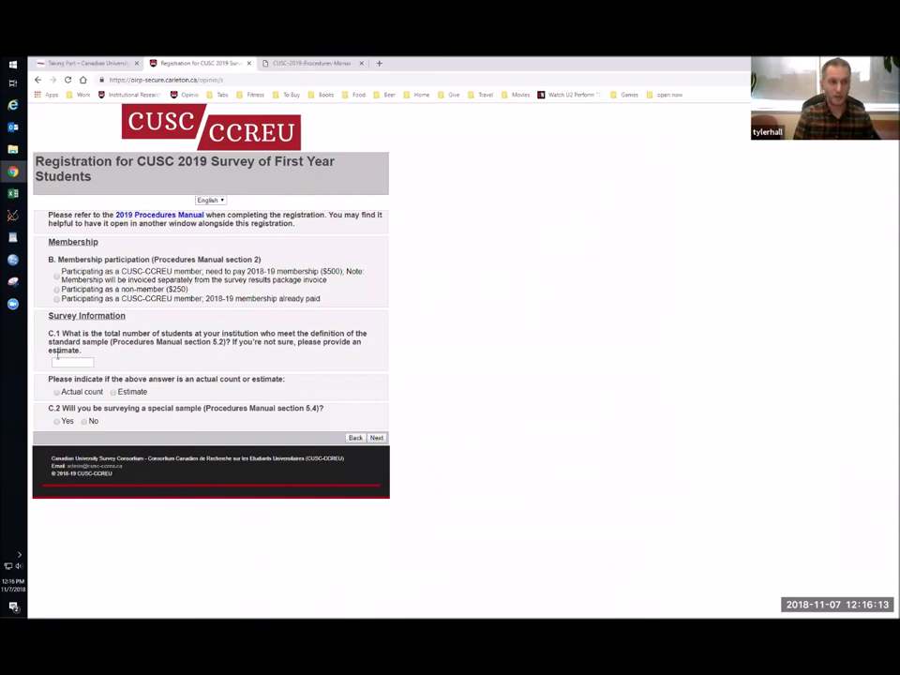
Step: Answer question C.1 with 5000 students in the standard sample and mark the figure as an Estimate
click(113, 393)
click(71, 364)
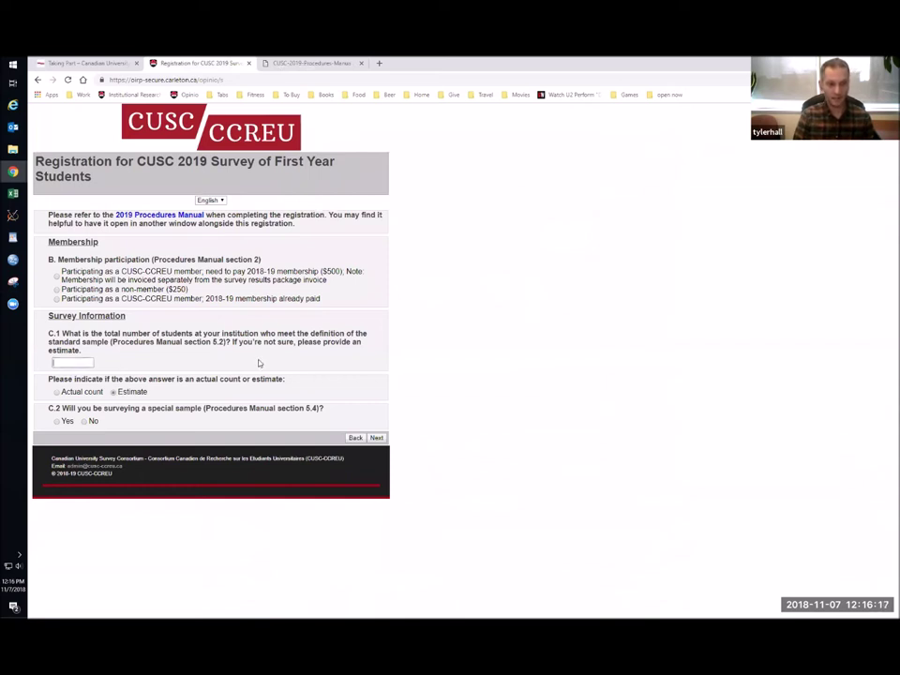
text(5000)
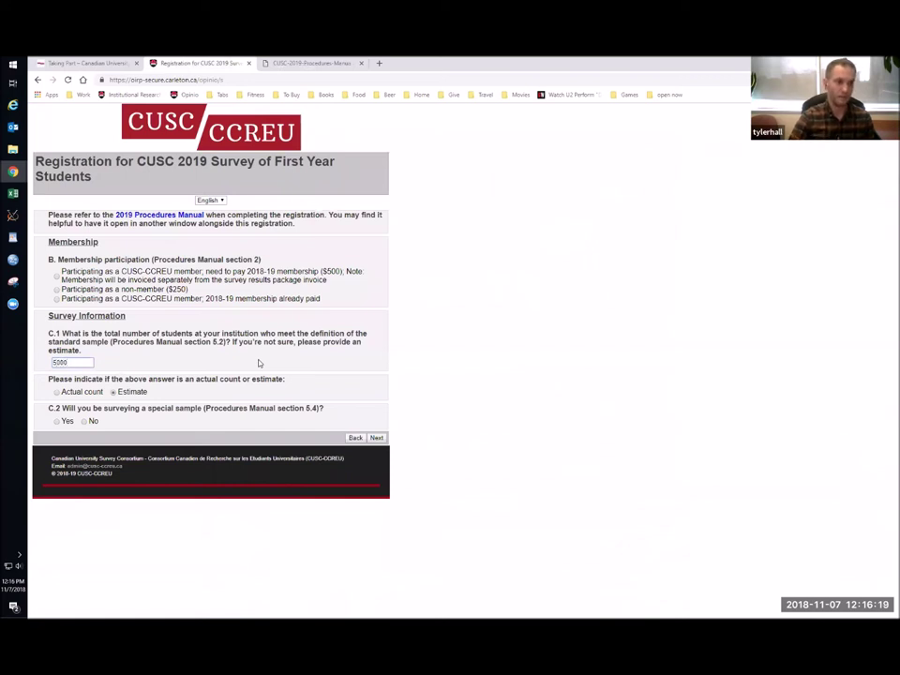
Step: Choose participating as a CUSC-CCREU member needing to pay 2018-19 membership, answer Yes to a special sample, and continue
click(57, 277)
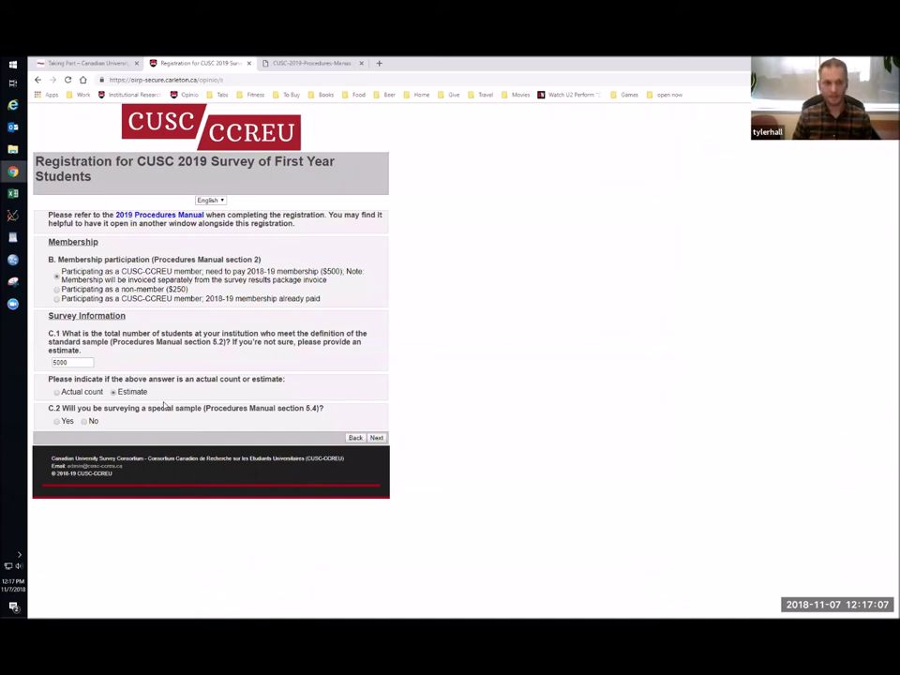
click(59, 422)
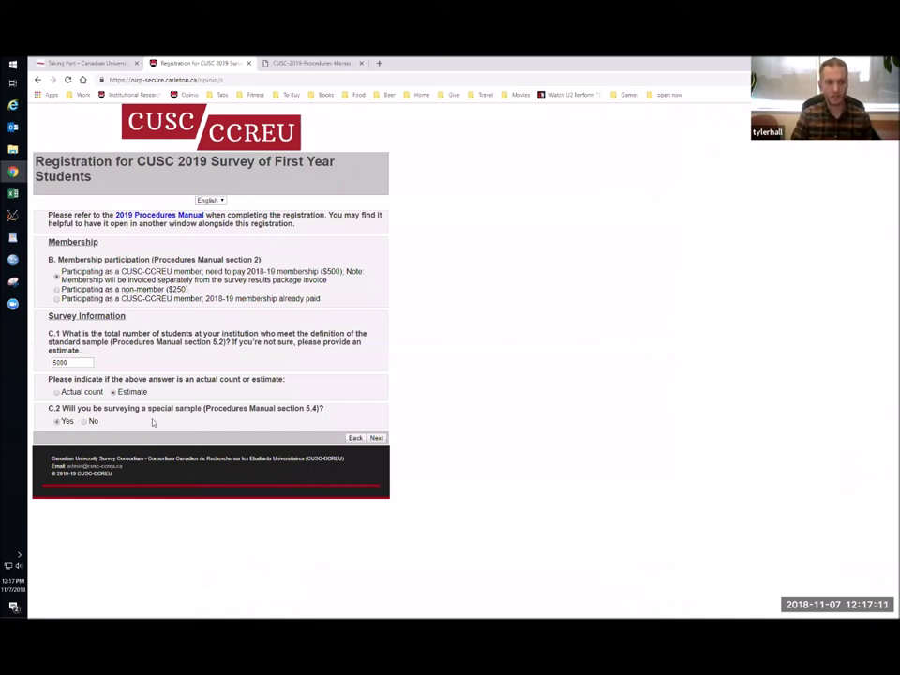
click(376, 437)
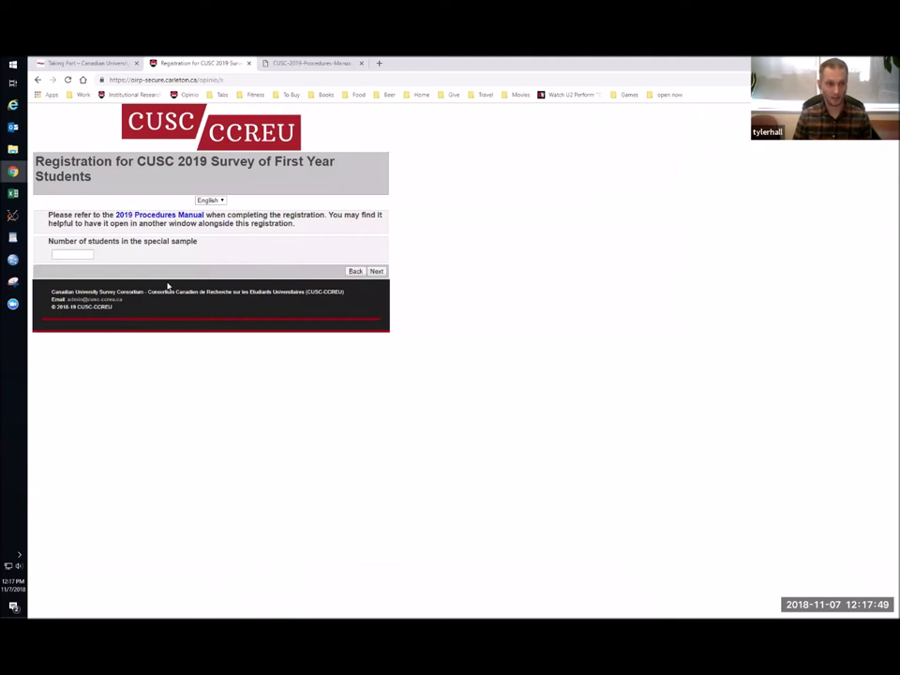
Step: Enter 1000 as the number of students in the special sample and continue to the survey dates page
click(73, 254)
text(1000)
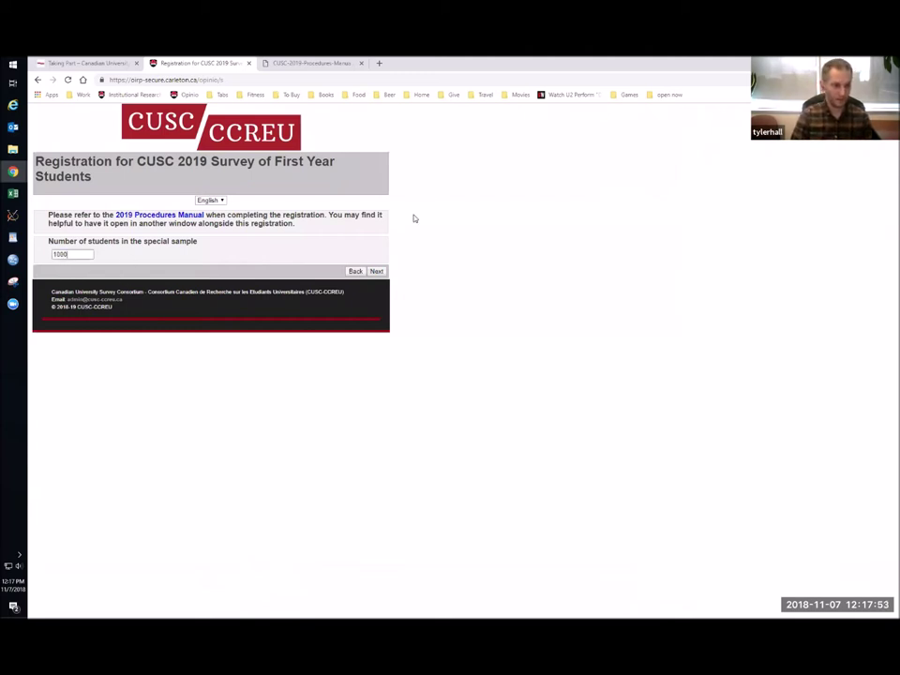
click(380, 272)
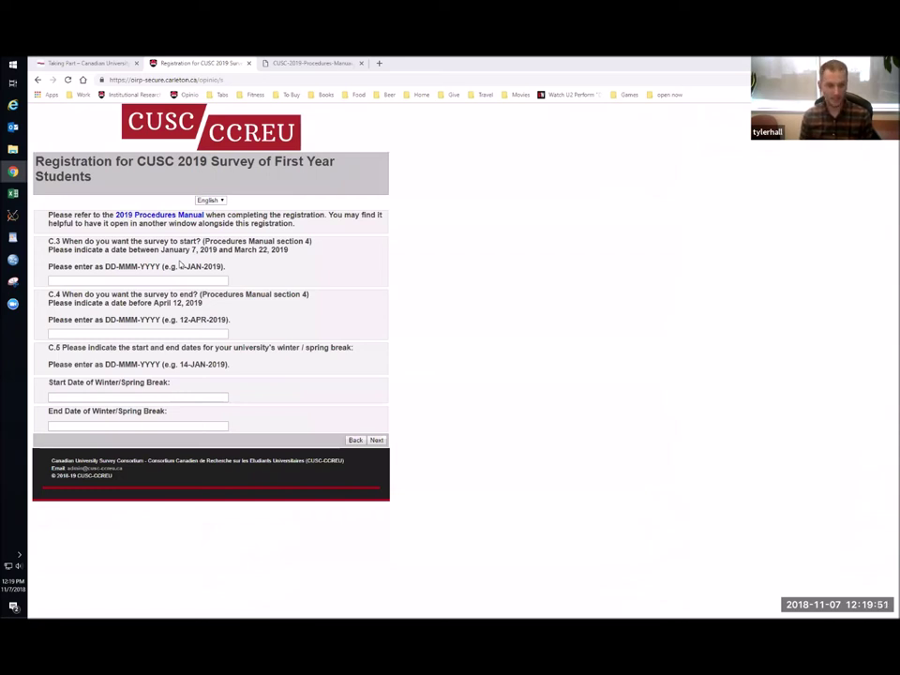
Step: Set the survey start date in question C.3 to 7-JAN-2019 by copying the example date
click(184, 279)
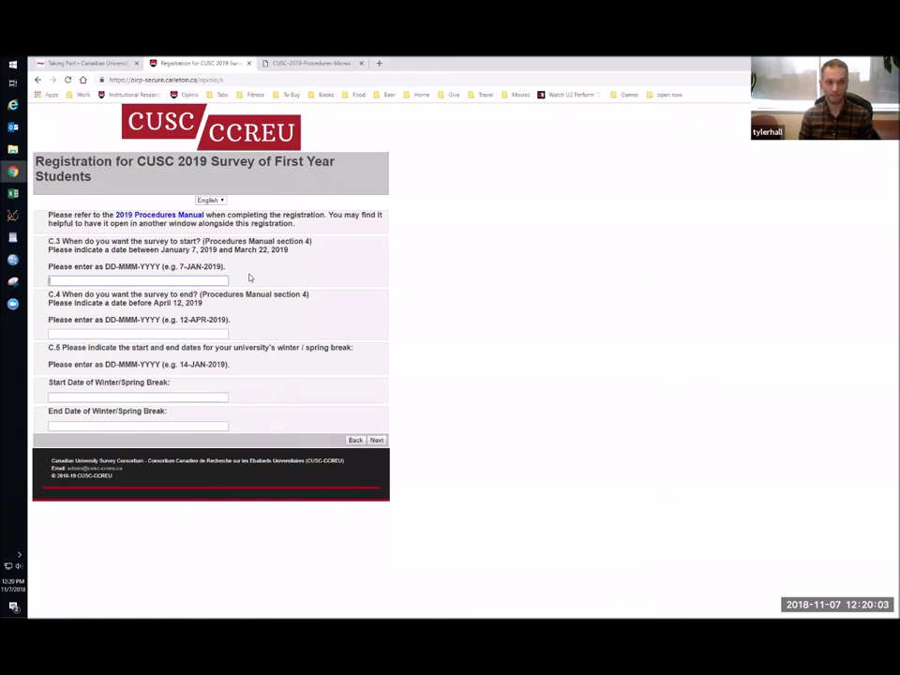
double_click(183, 268)
drag(196, 273, 222, 268)
key(ctrl+c)
click(180, 280)
key(ctrl+v)
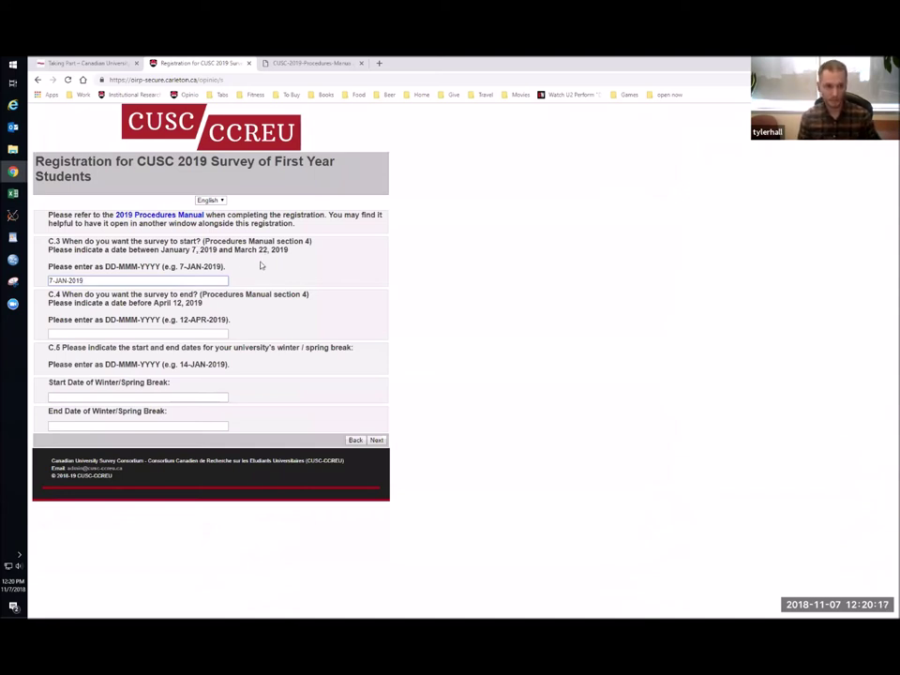
Step: Set the survey end date in question C.4 to 12-APR-2019 and continue with the winter/spring break dates left blank
key(Tab)
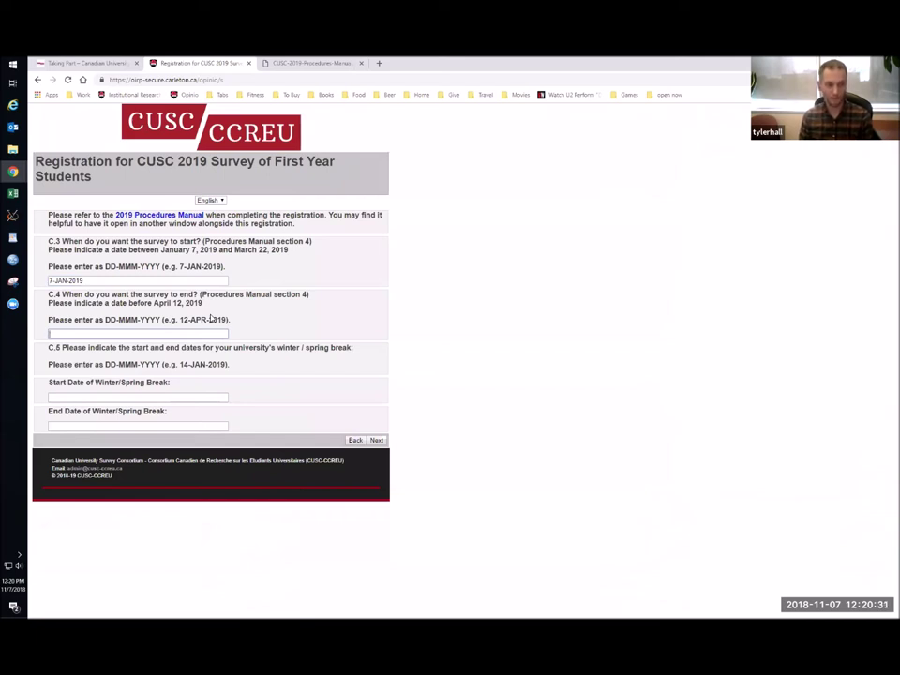
text(12)
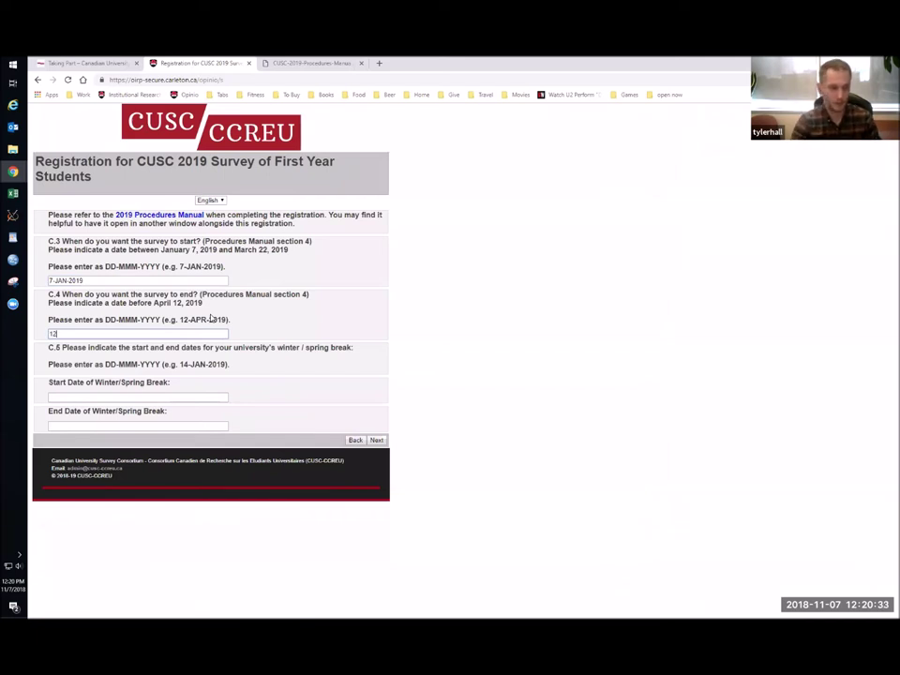
text(-APR-2019)
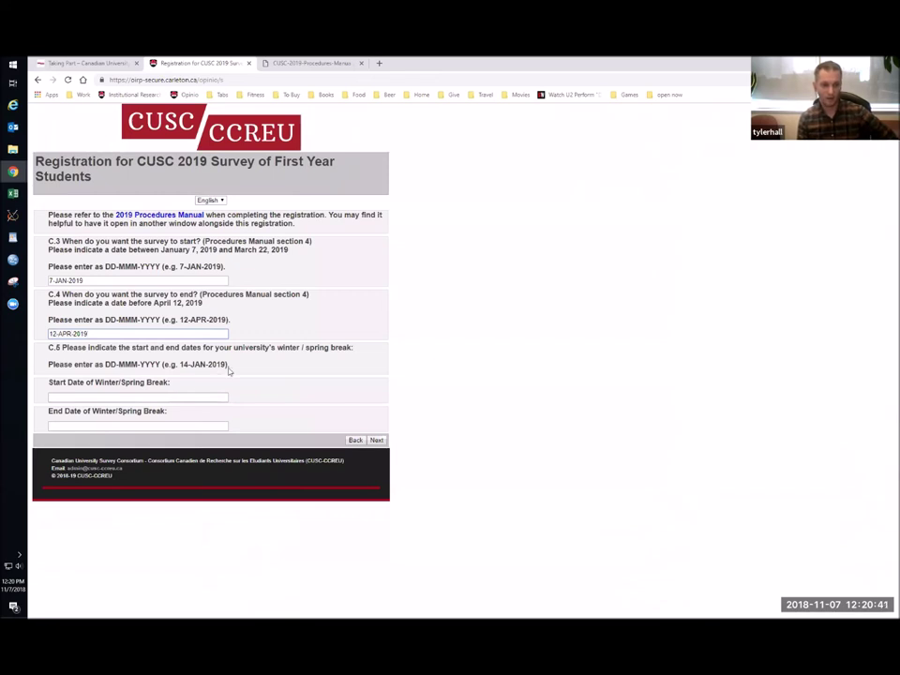
click(123, 397)
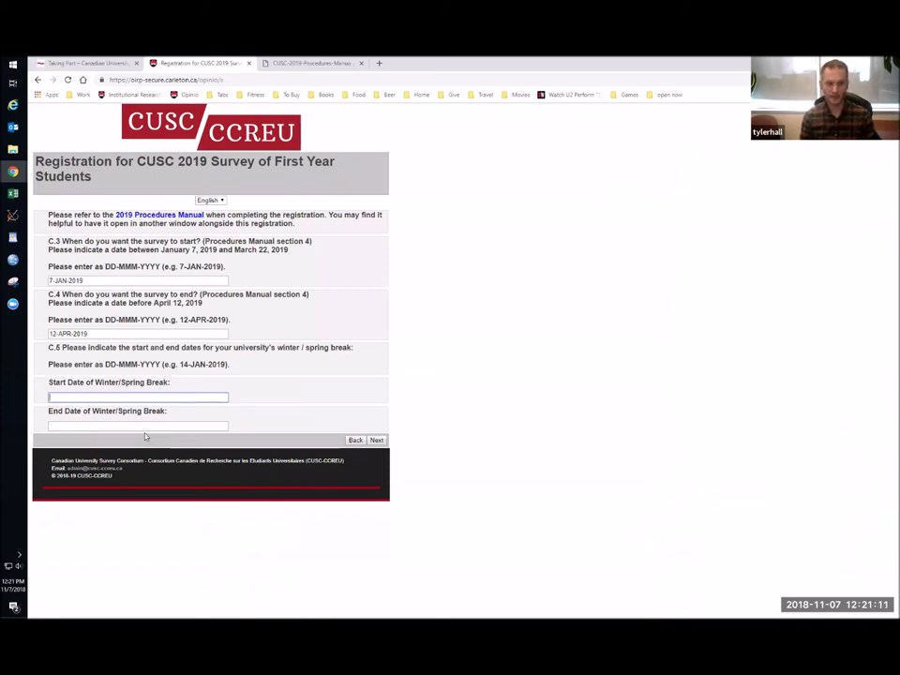
click(377, 439)
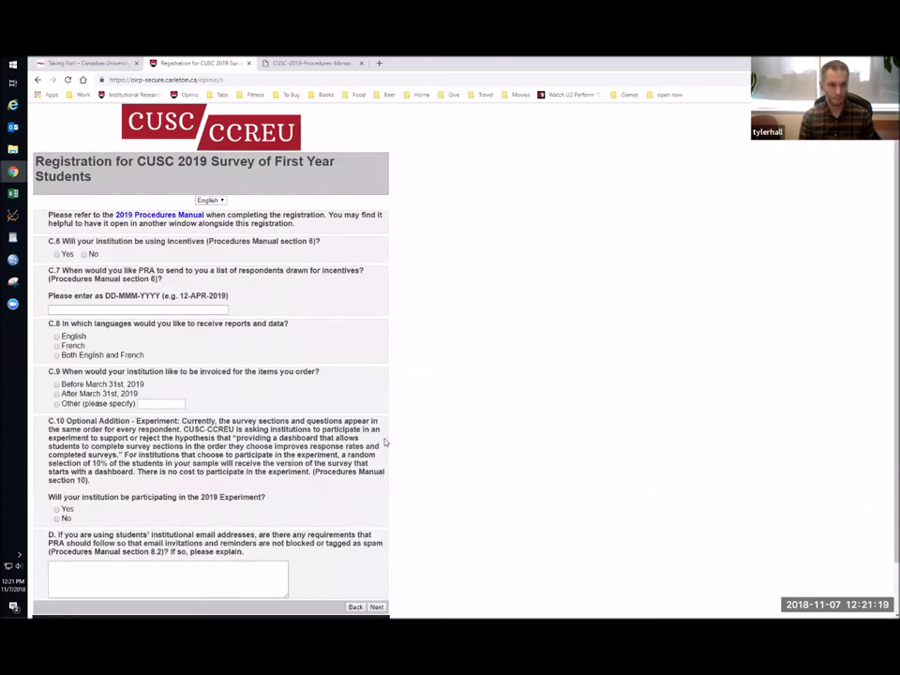
Step: Answer Yes to using incentives in C.6 and choose English as the language for reports and data in C.8
scroll(365, 380, down, 1)
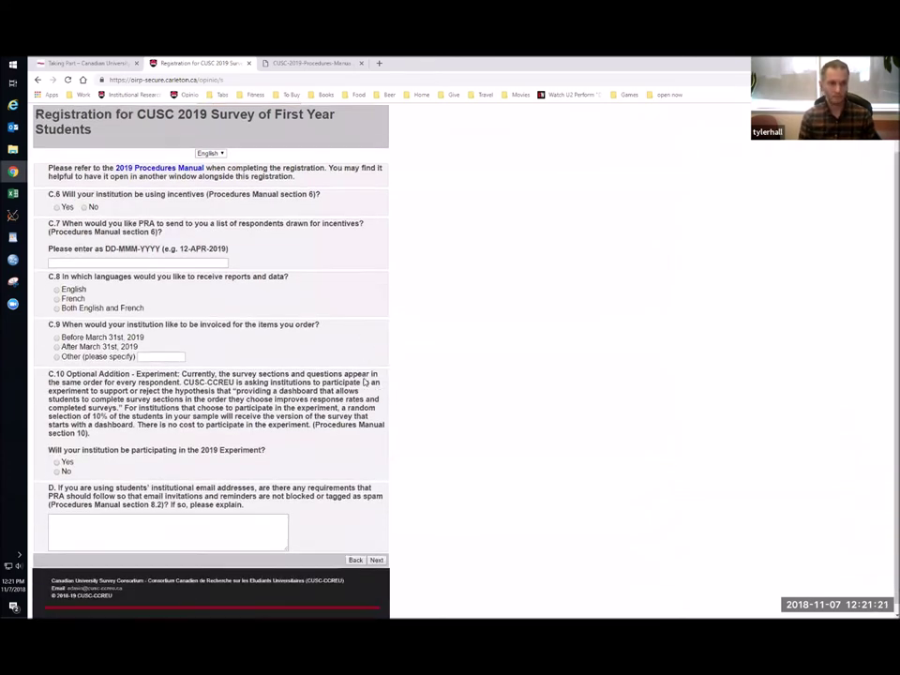
scroll(366, 380, down, 1)
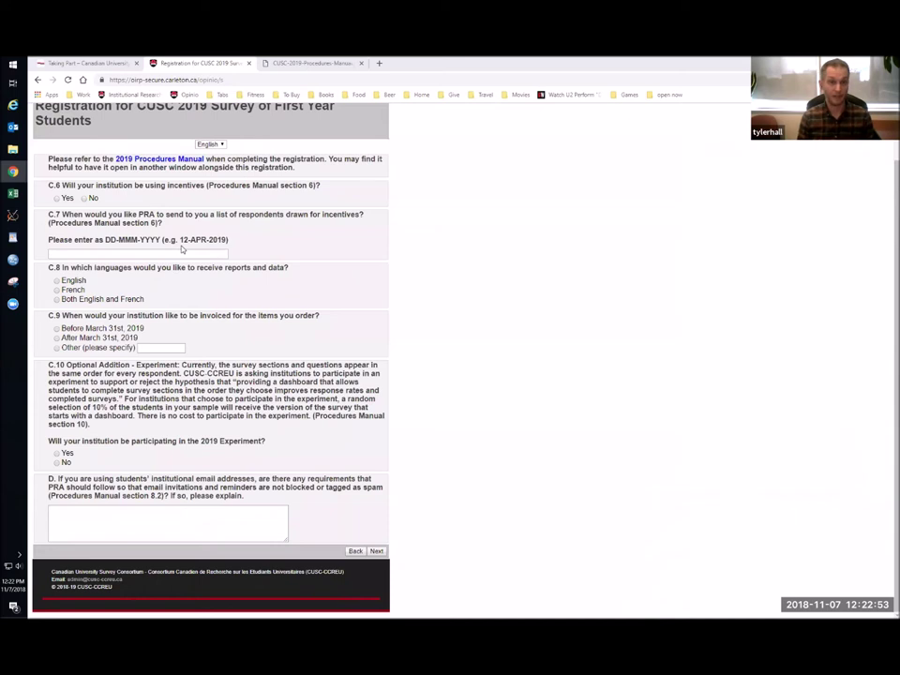
click(64, 198)
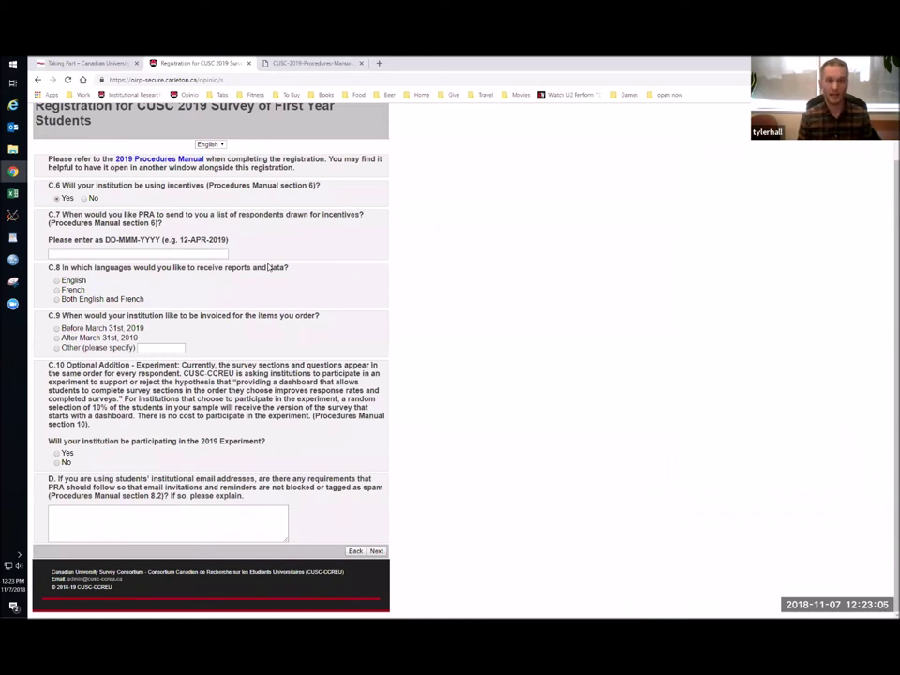
click(56, 280)
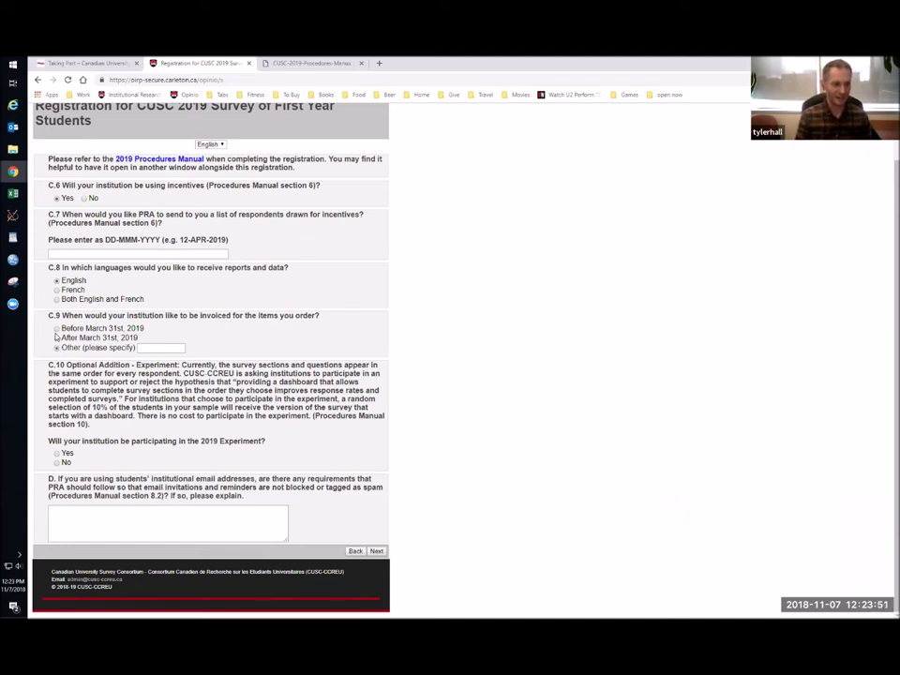
Step: Choose invoicing Before March 31st, 2019, answer Yes to the 2019 Experiment, and continue with the email requirements in question D left blank
click(98, 326)
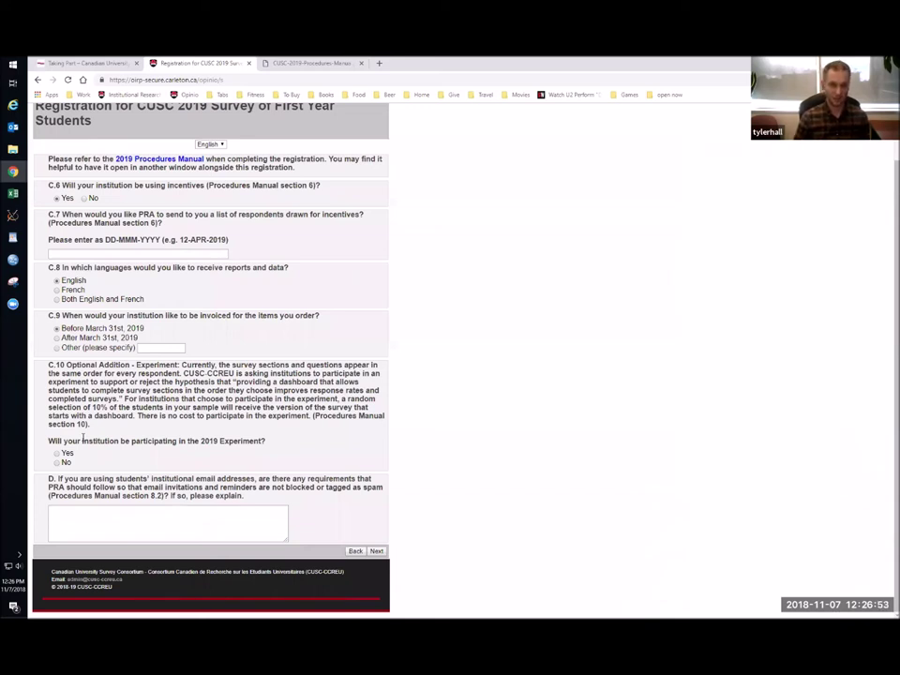
click(58, 452)
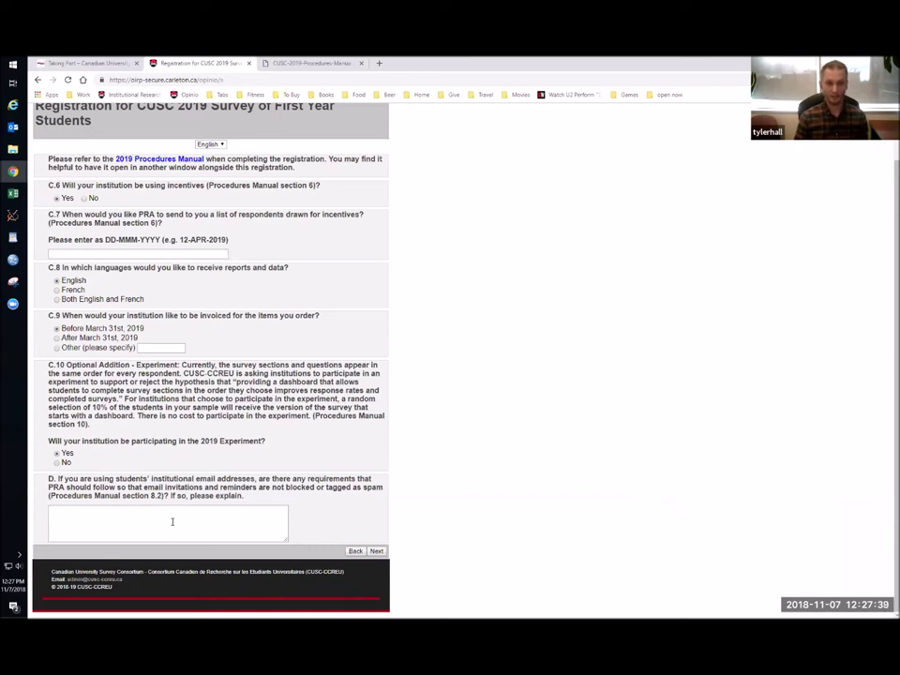
click(172, 519)
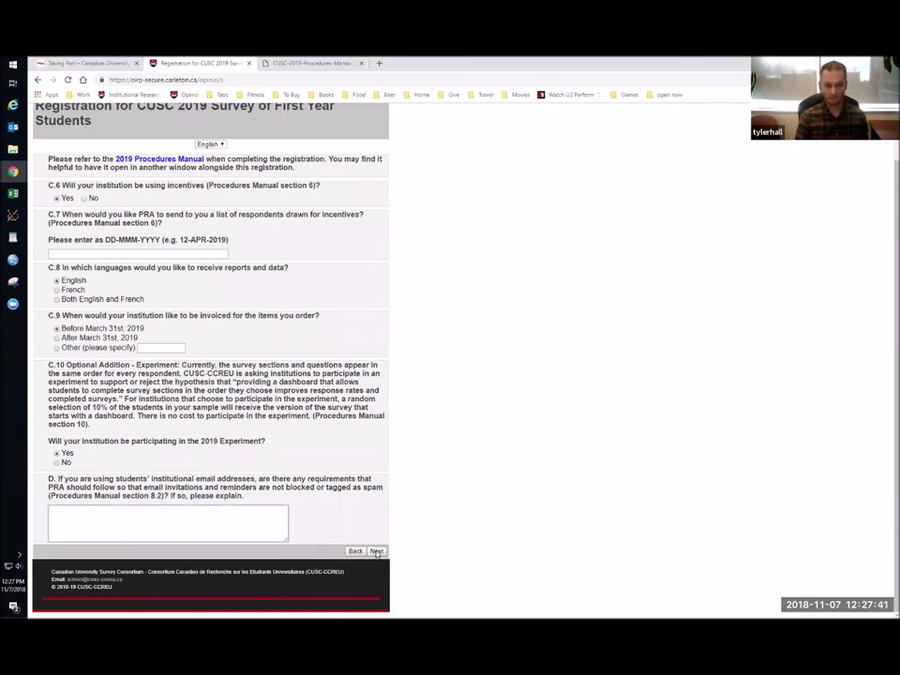
click(376, 551)
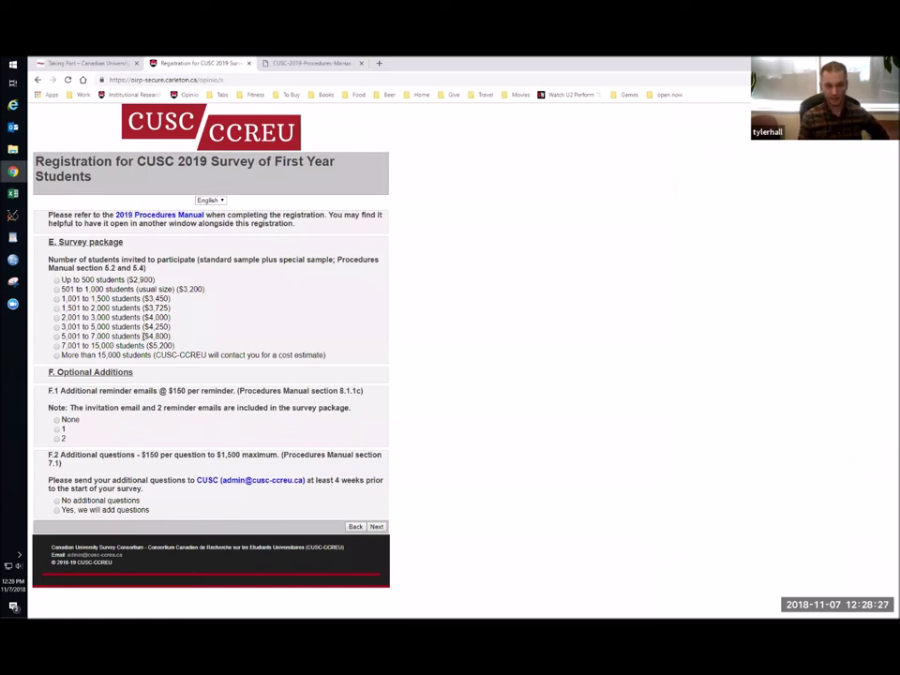
Step: Choose the 5,001 to 7,000 students survey package with no additional reminder emails and no additional questions, and continue
click(57, 335)
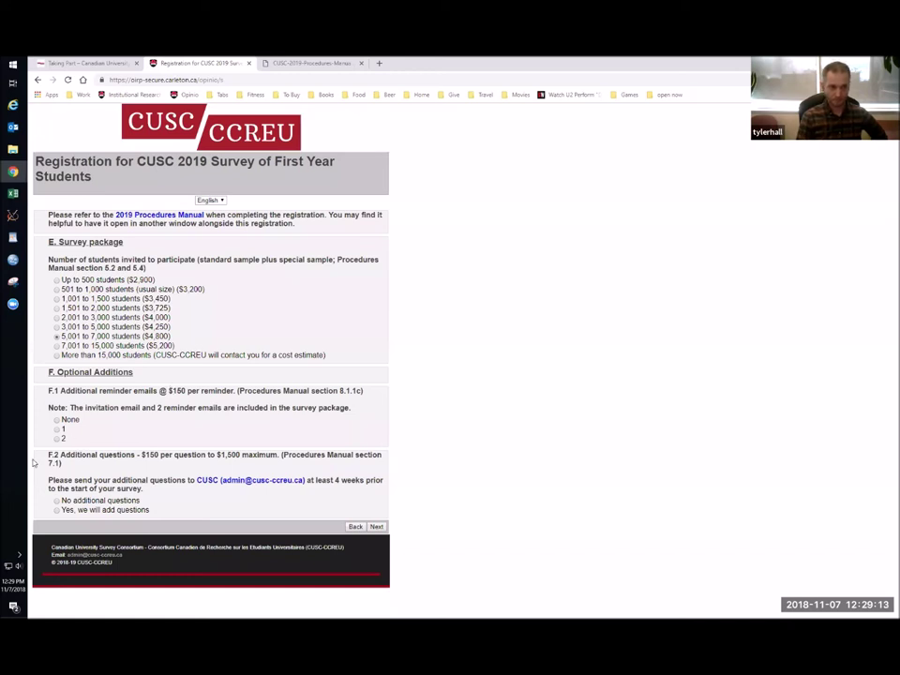
click(57, 419)
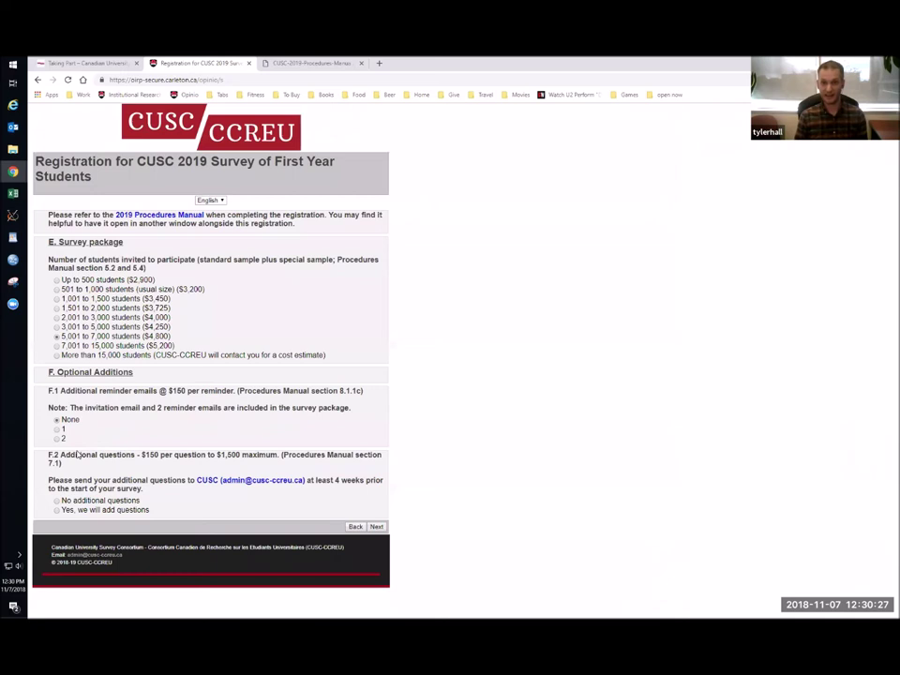
click(58, 502)
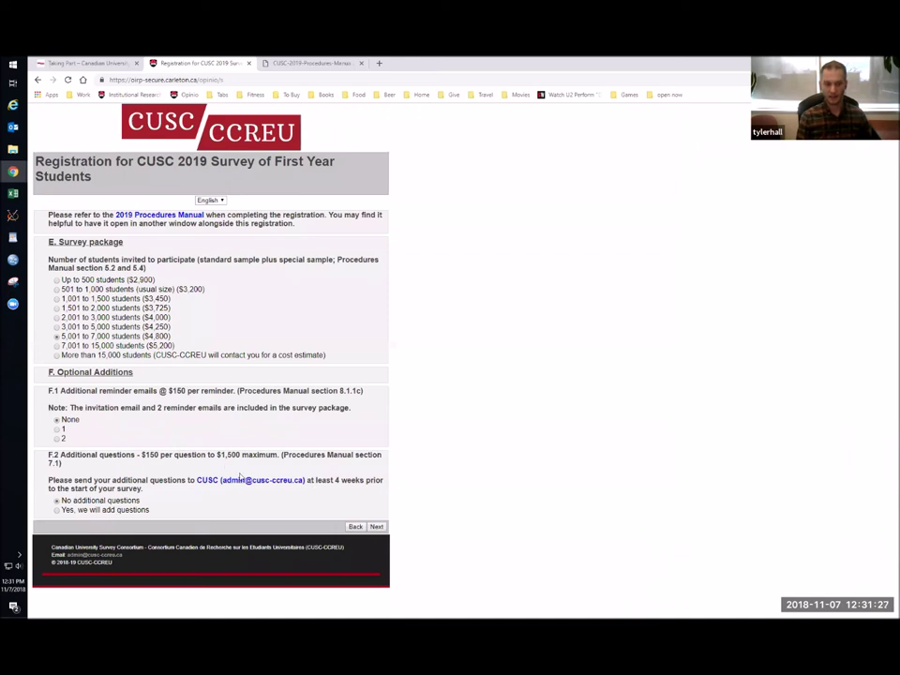
click(376, 527)
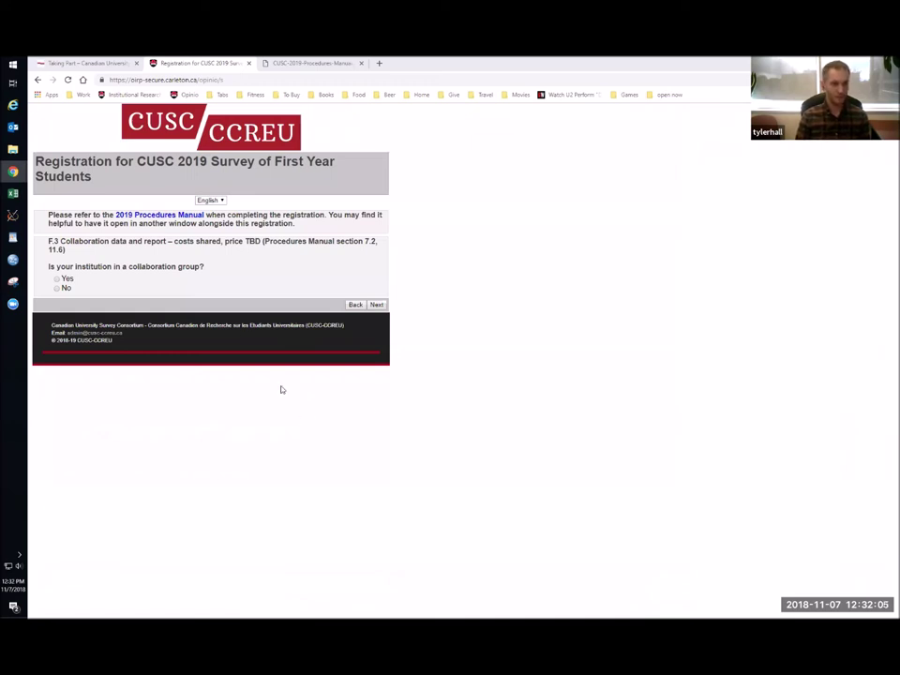
Step: Answer Yes to being in a collaboration group, choose the Alberta collaboration group, and continue to the optional reports page
click(57, 279)
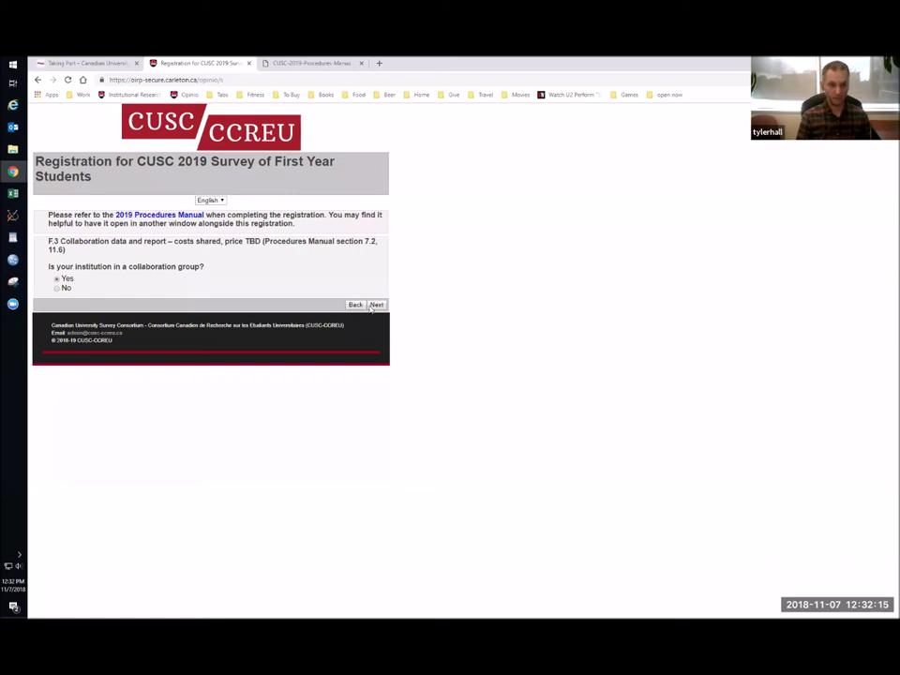
click(377, 305)
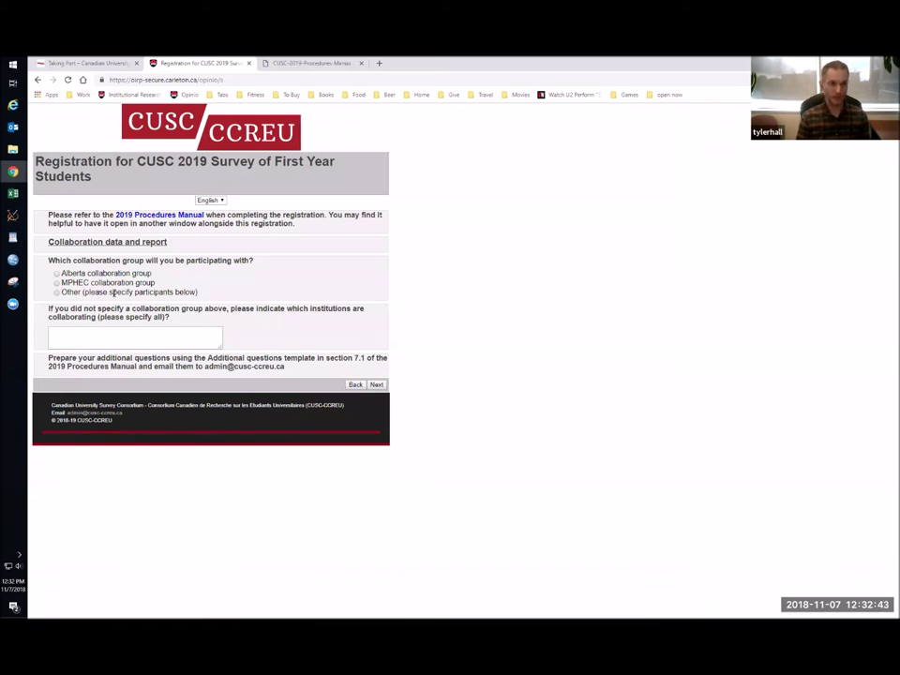
click(113, 291)
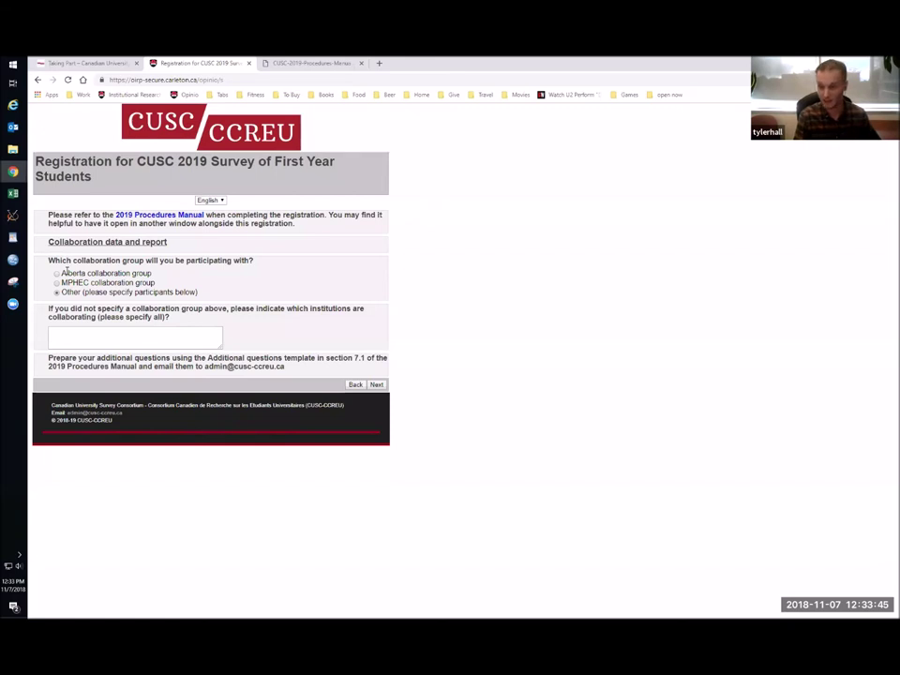
click(59, 282)
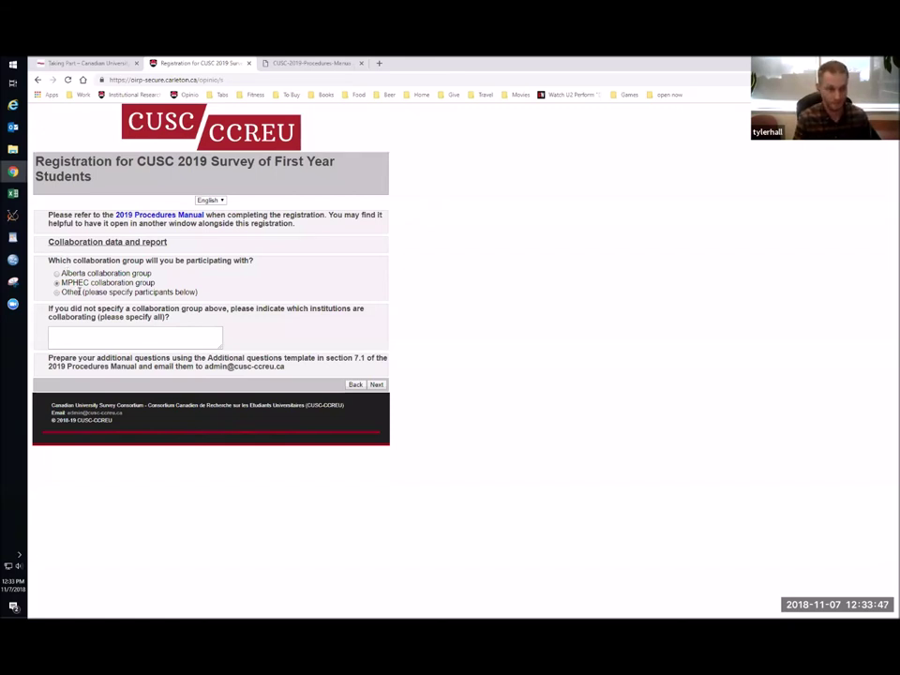
click(56, 272)
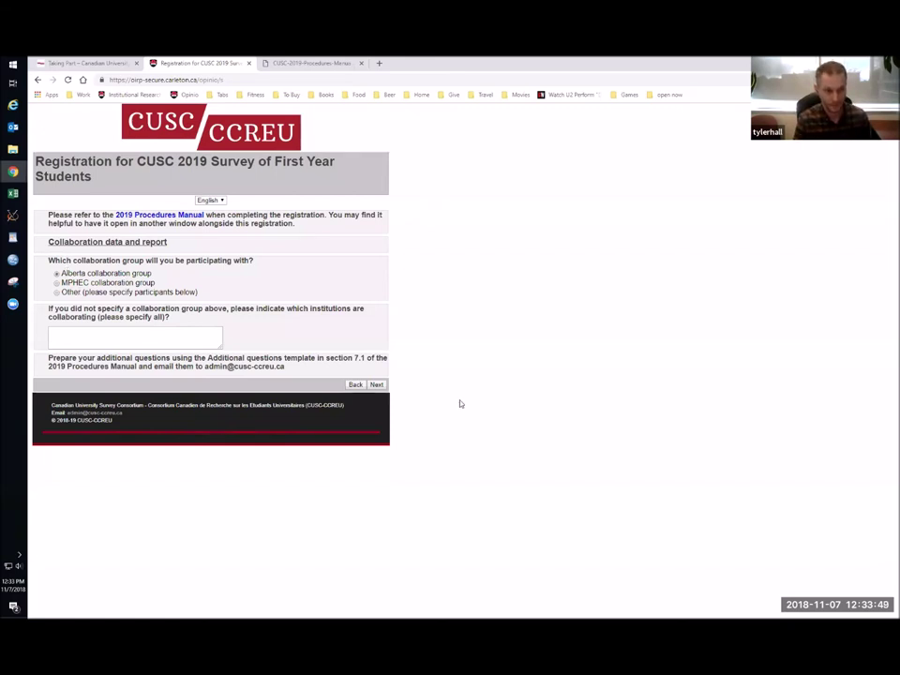
click(376, 384)
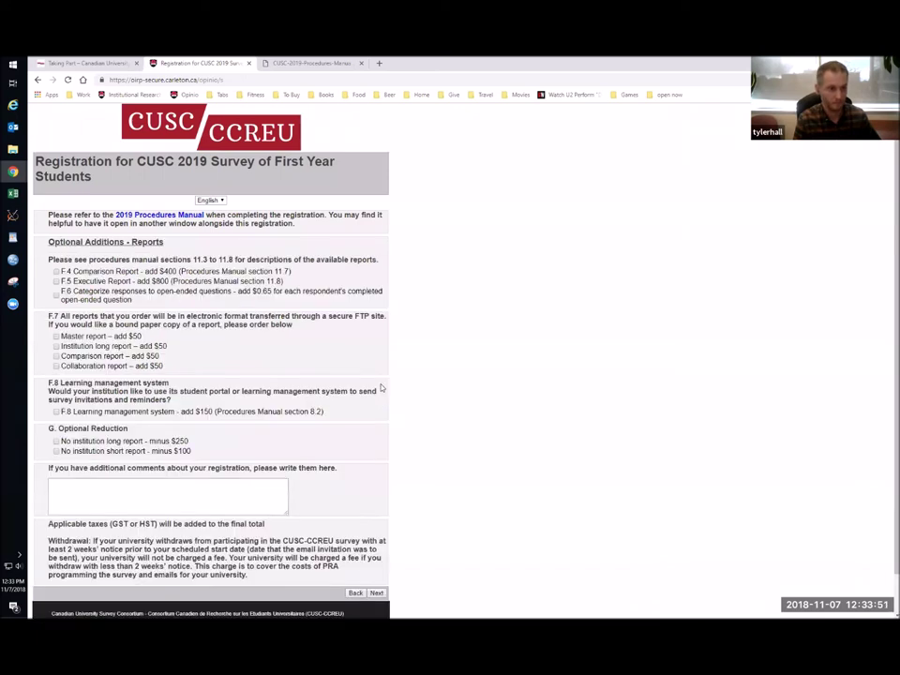
Step: Select the F.4 Comparison Report and a bound paper copy of the comparison report in F.7
scroll(381, 387, down, 1)
scroll(380, 386, up, 1)
scroll(380, 386, down, 1)
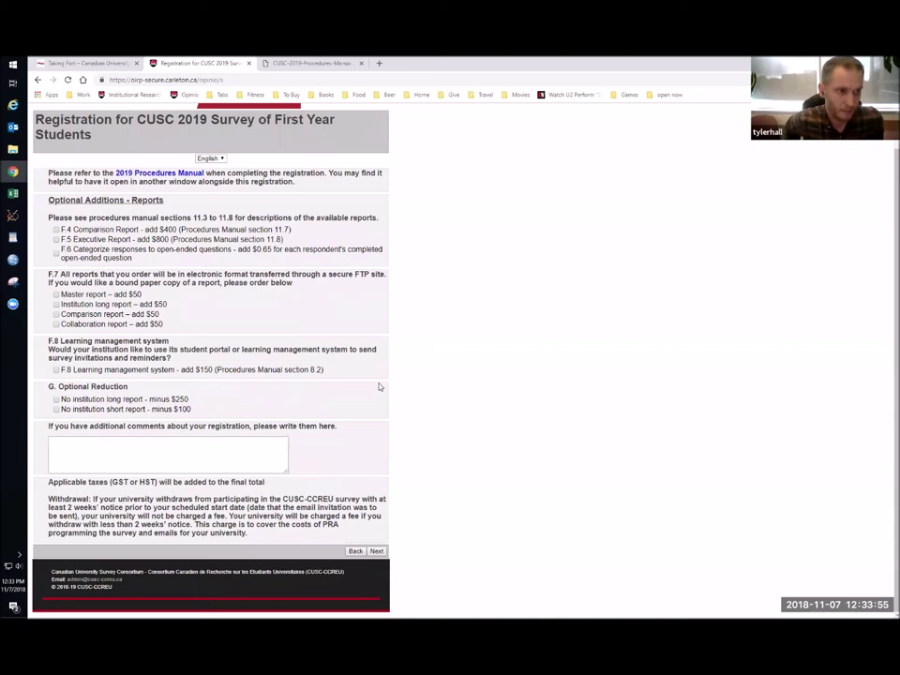
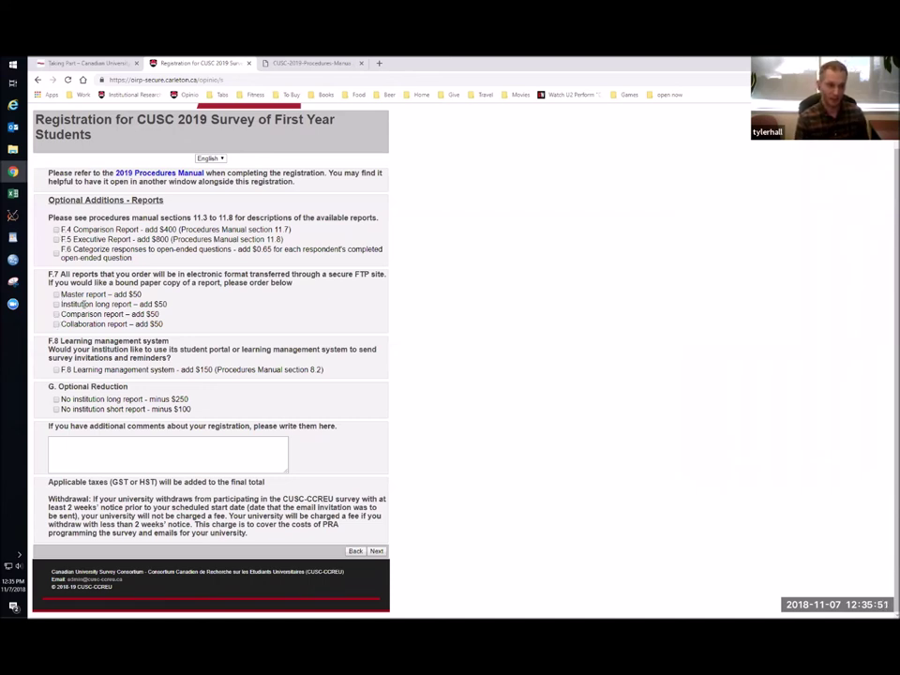
click(64, 314)
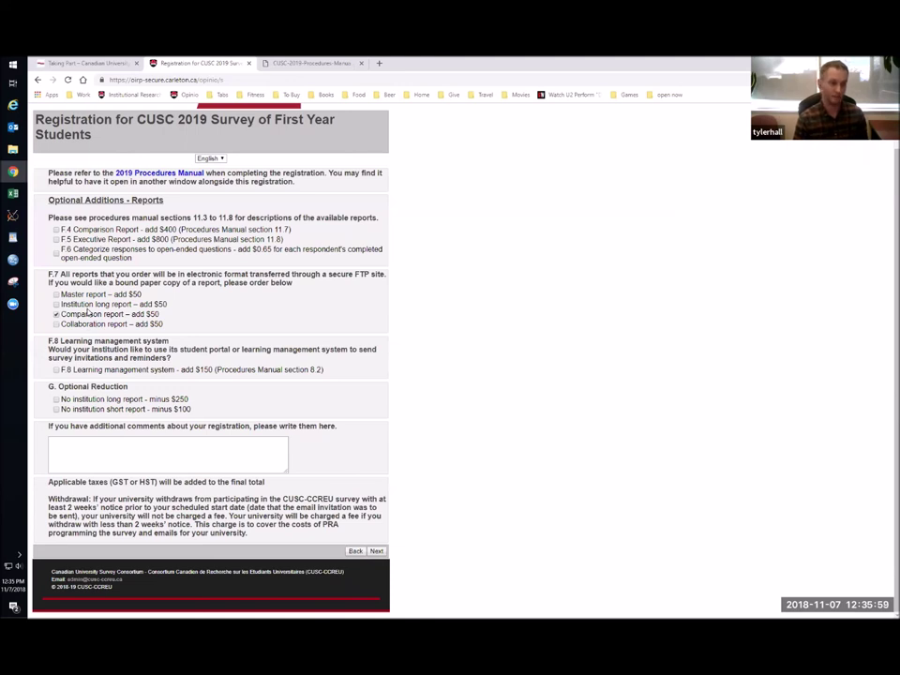
click(56, 229)
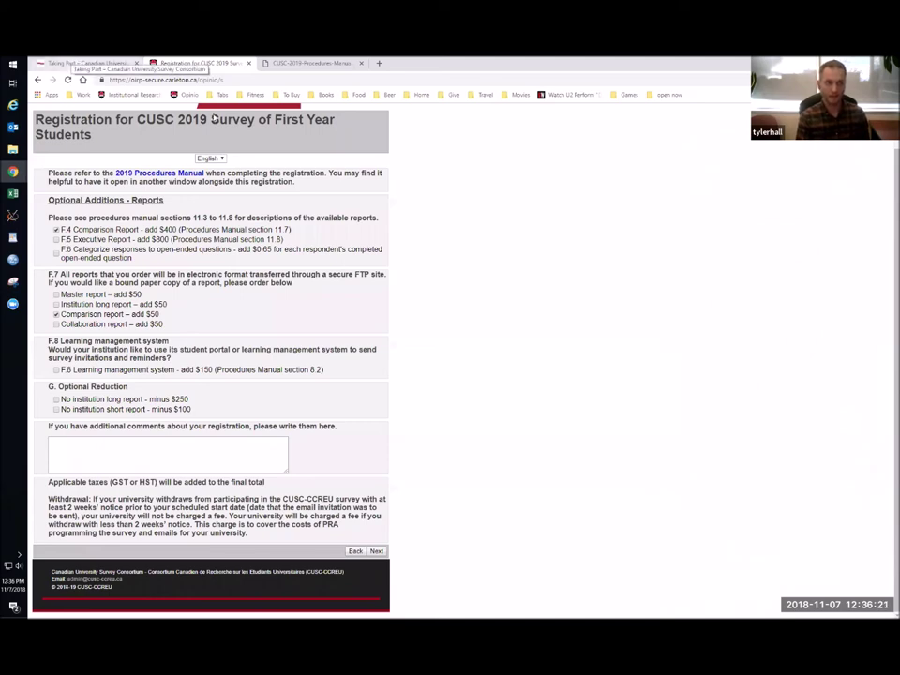
Step: Open the Canadian University Survey Consortium home page and find the 2018 CUSC Graduating Student Survey master report download
click(75, 64)
scroll(255, 165, up, 2)
click(257, 169)
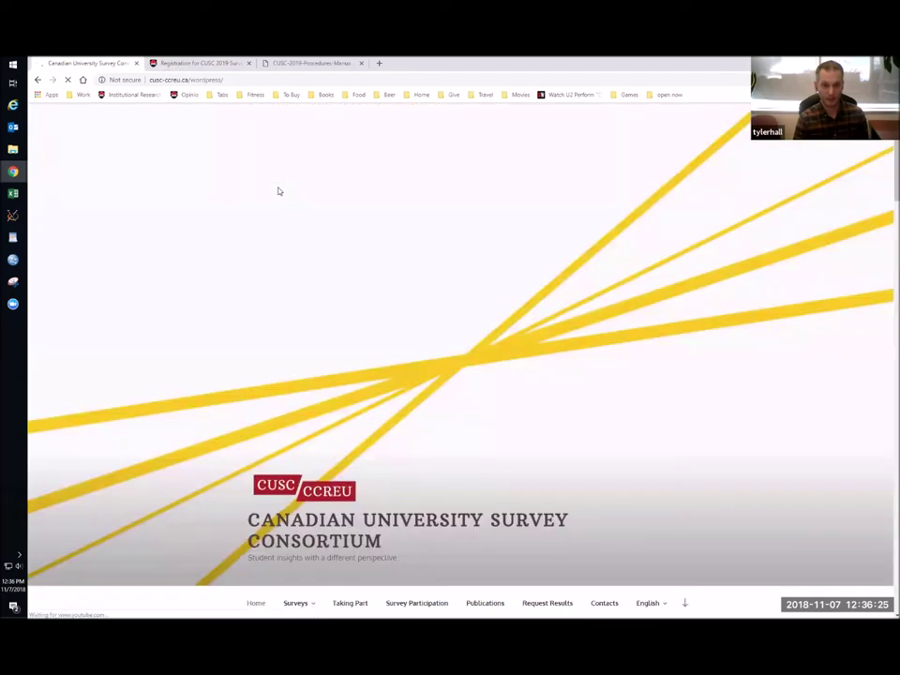
scroll(446, 418, down, 3)
scroll(446, 426, down, 5)
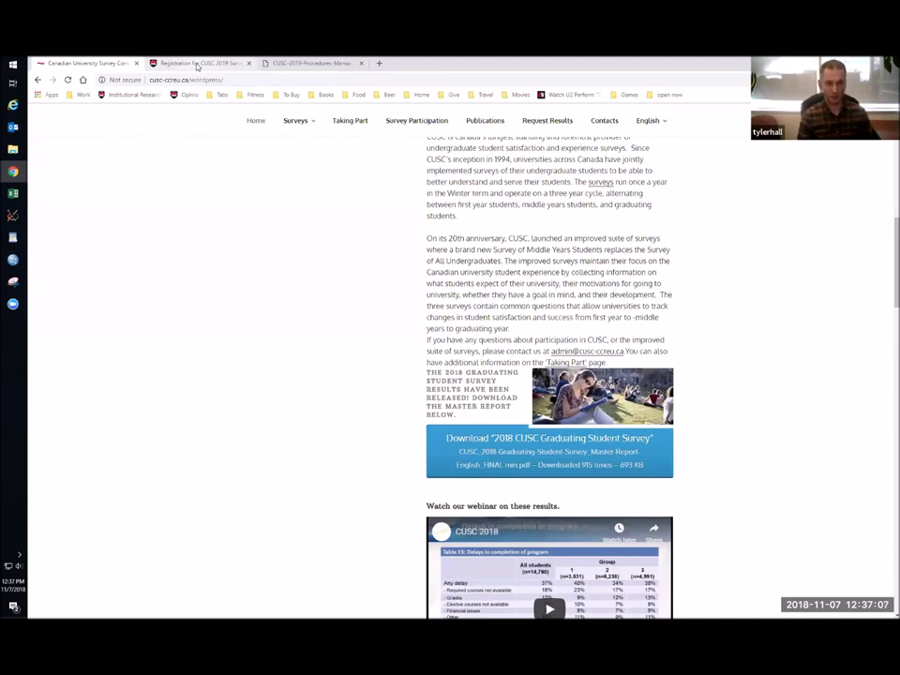
Step: Return to the registration form and submit the optional reports page with no additions selected and the comments left blank
click(196, 63)
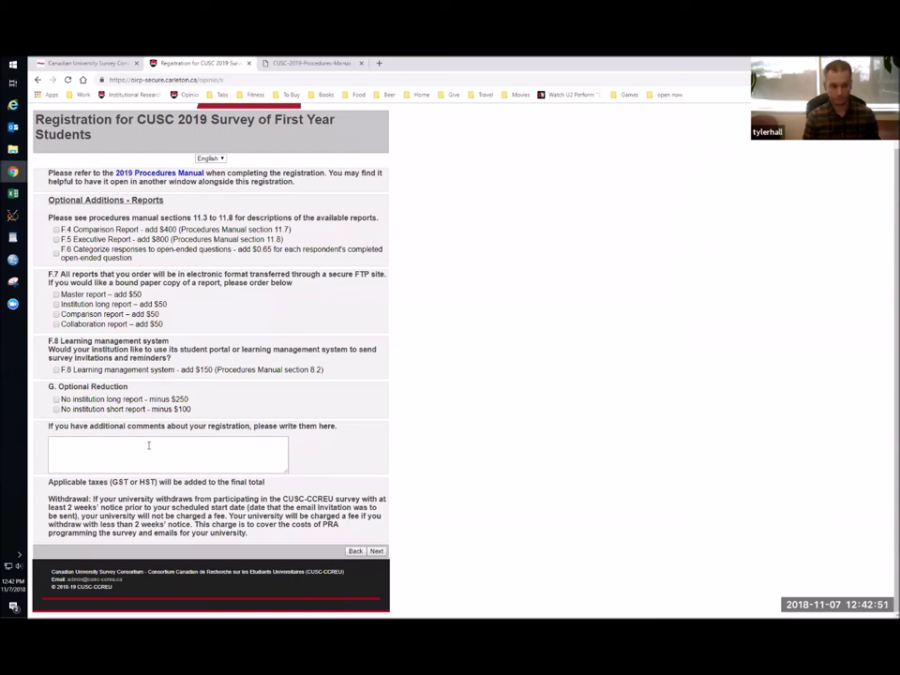
click(185, 449)
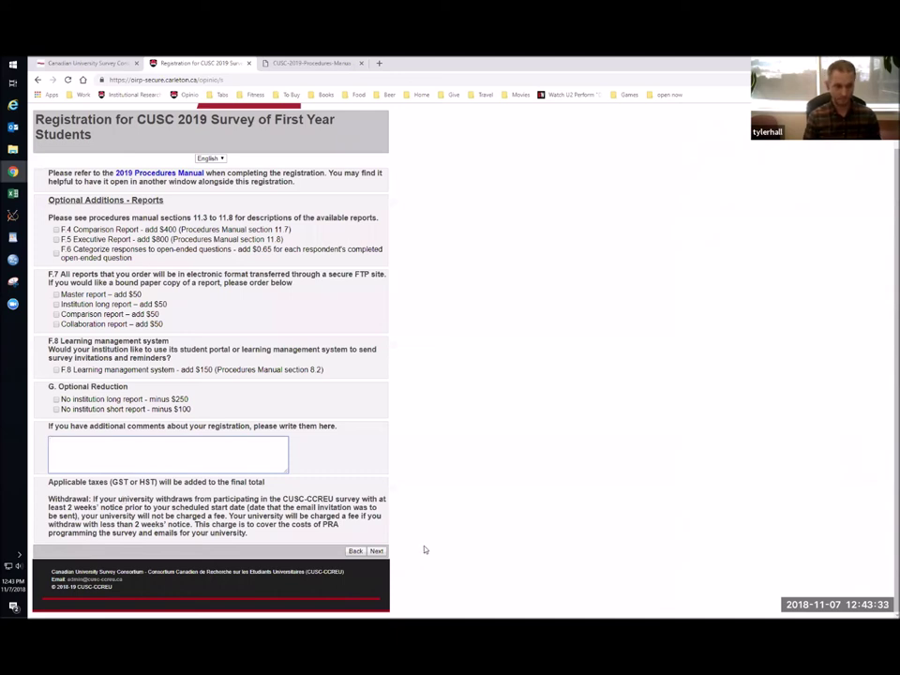
click(376, 551)
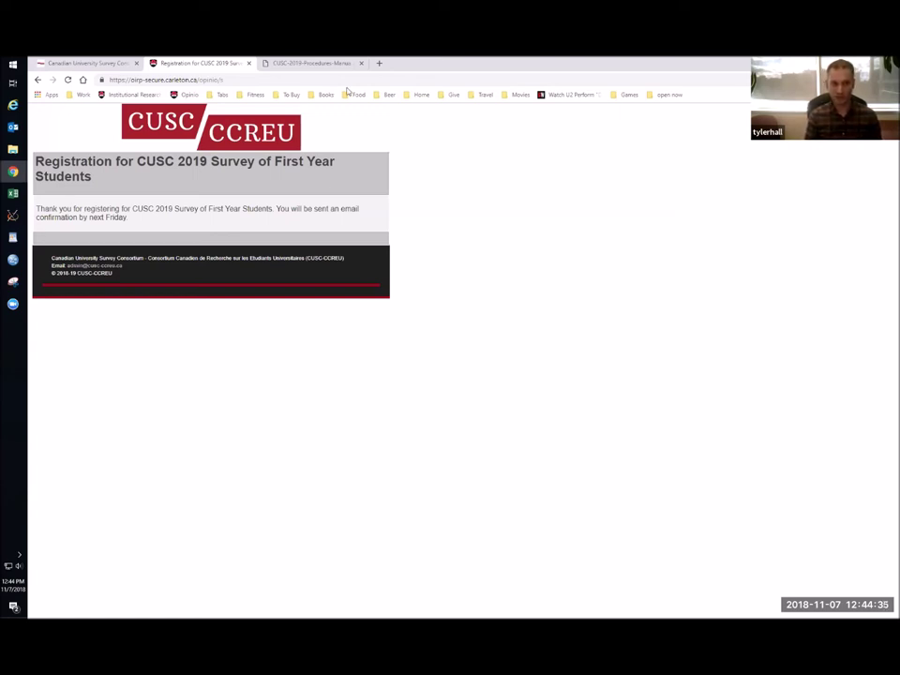
Step: Open the 2019 Procedures Manual and examine section 4, Timeline, including the first activities and deadlines in Table 4
key(ctrl+Tab)
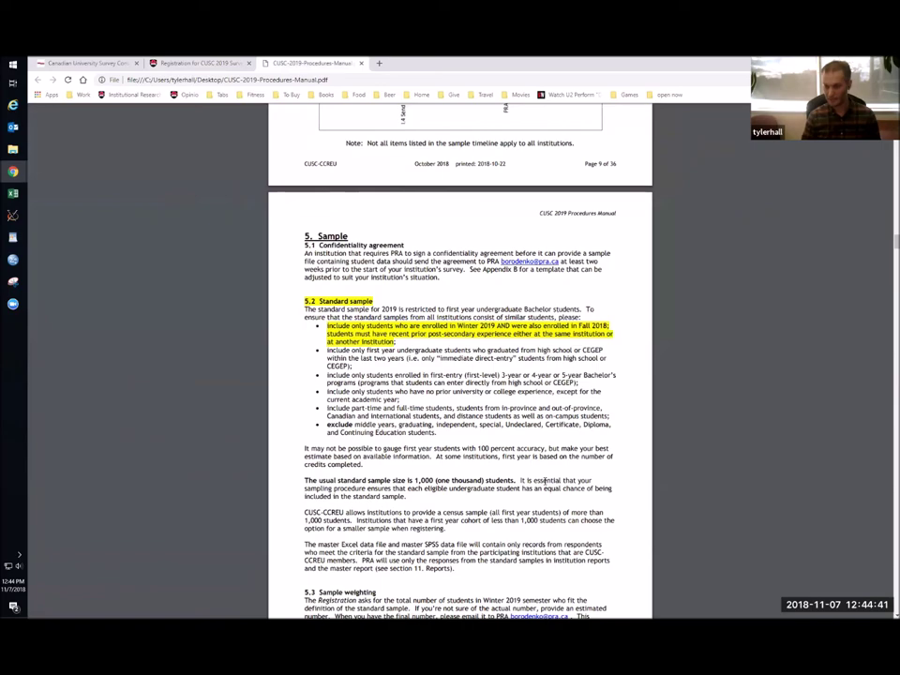
scroll(567, 488, up, 10)
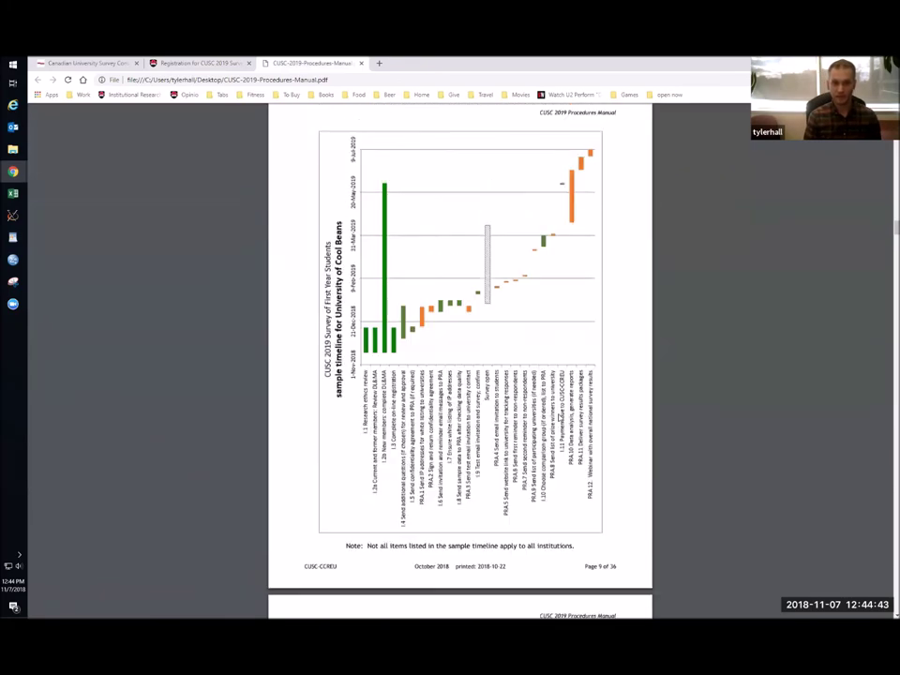
scroll(560, 419, up, 8)
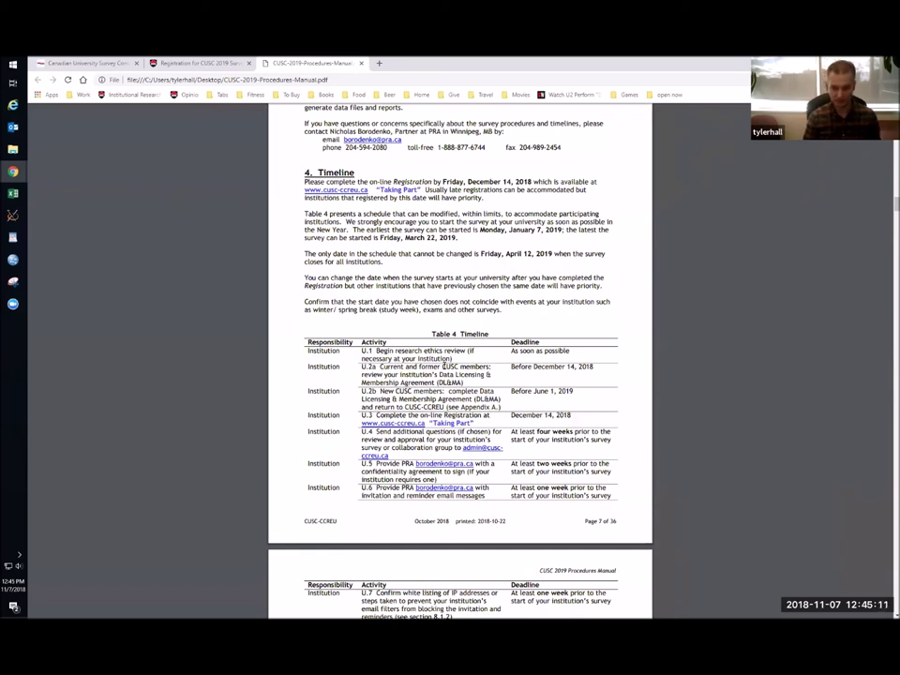
drag(447, 366, 404, 358)
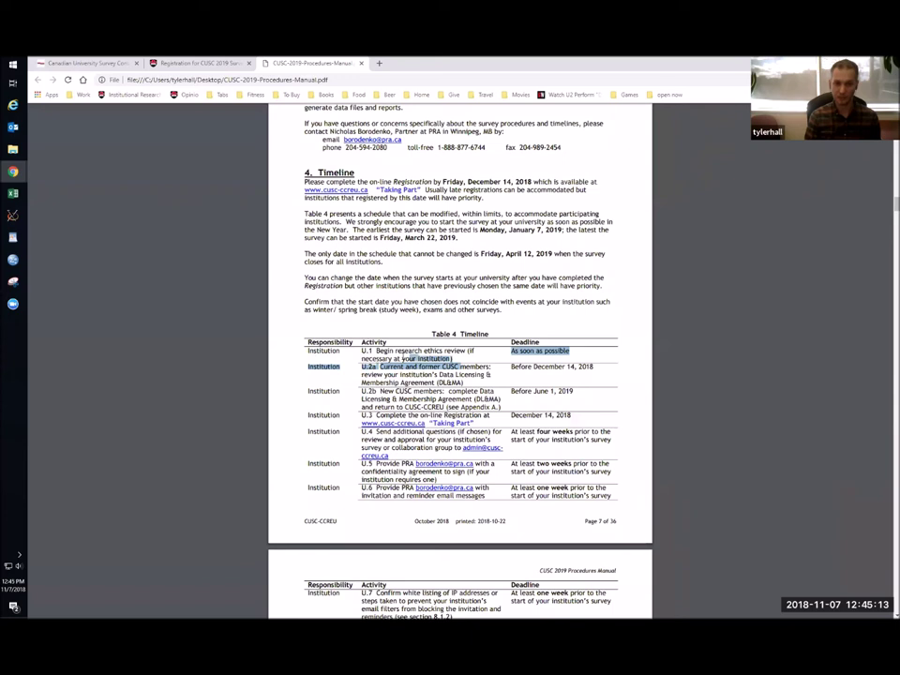
click(401, 352)
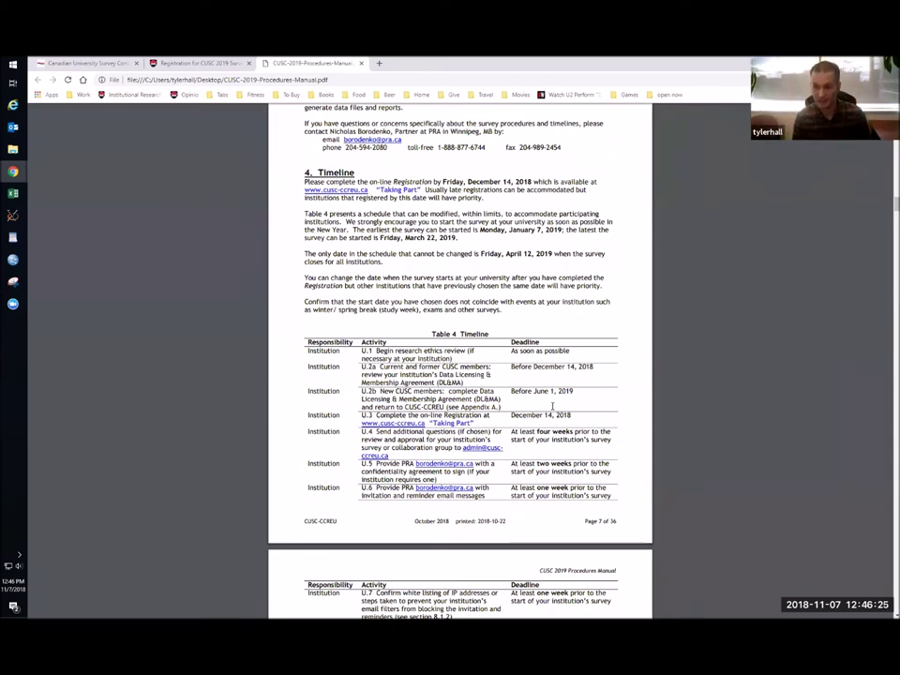
Step: Revisit the registration thank-you page, and review the remaining Table 4 activities and deadlines on the manual's following page
click(195, 62)
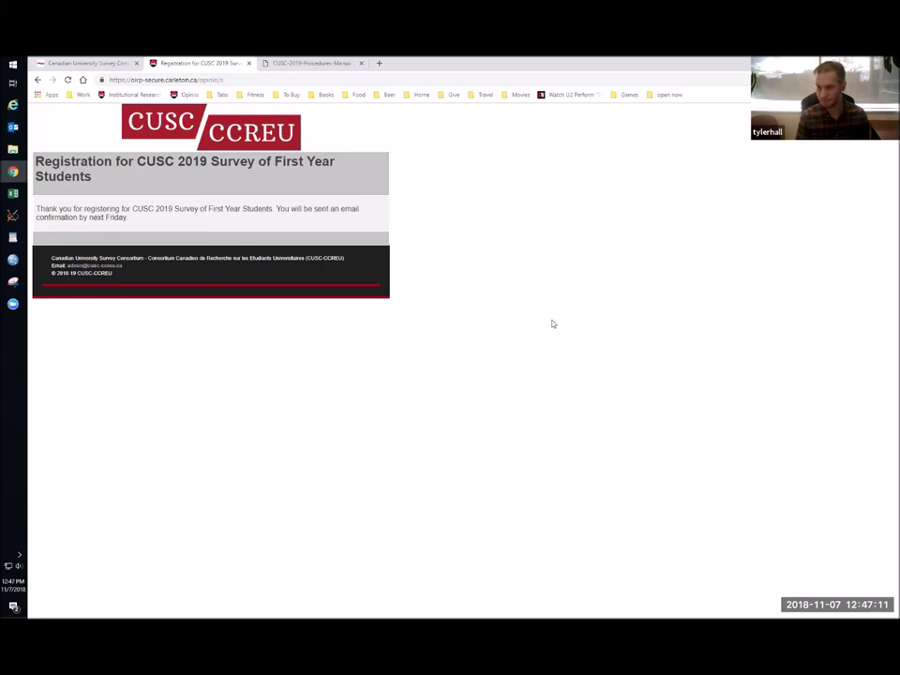
click(330, 63)
scroll(485, 473, down, 2)
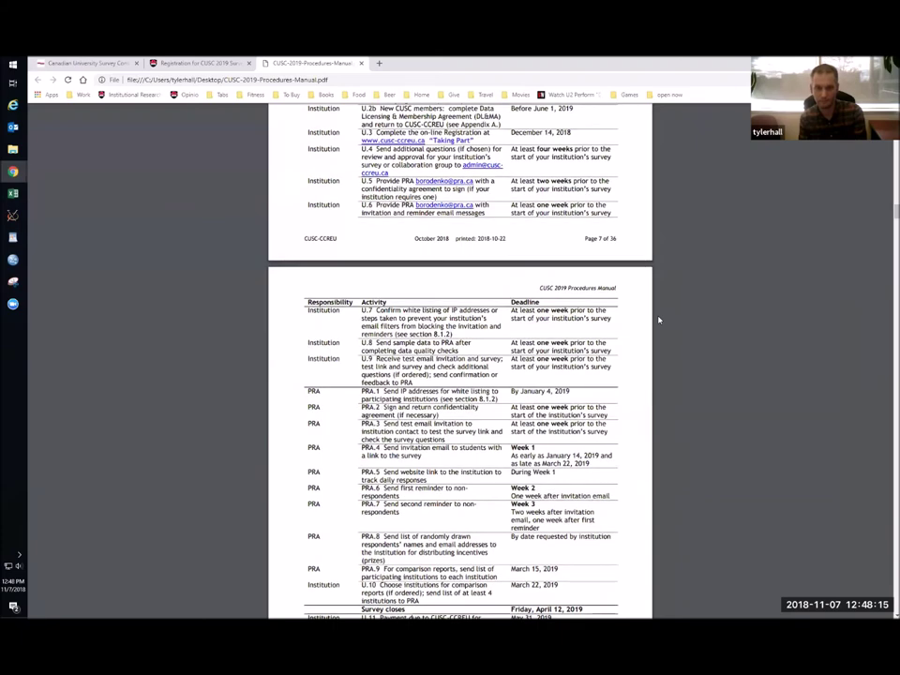
scroll(658, 320, down, 2)
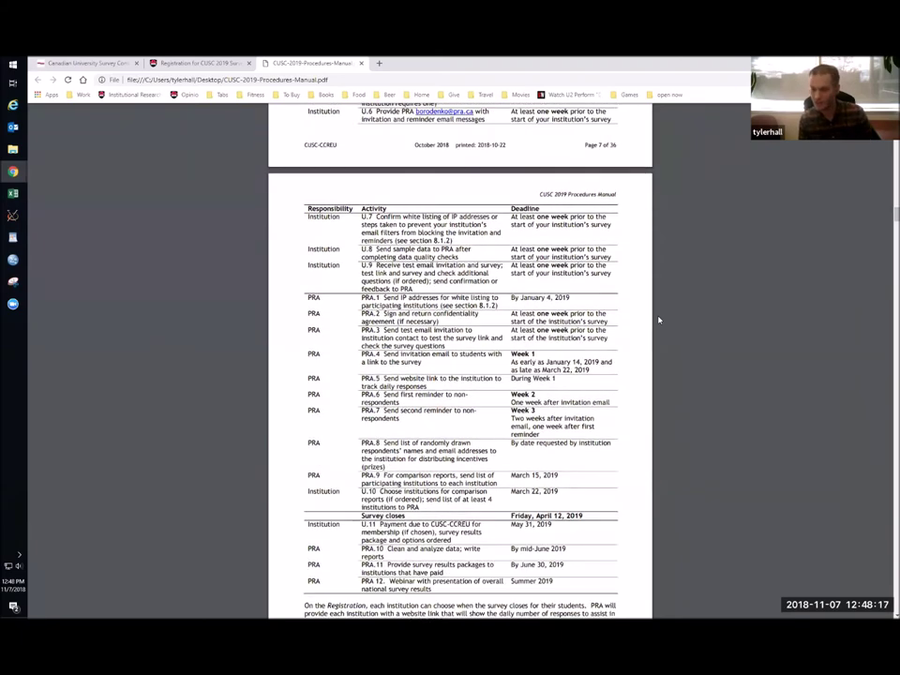